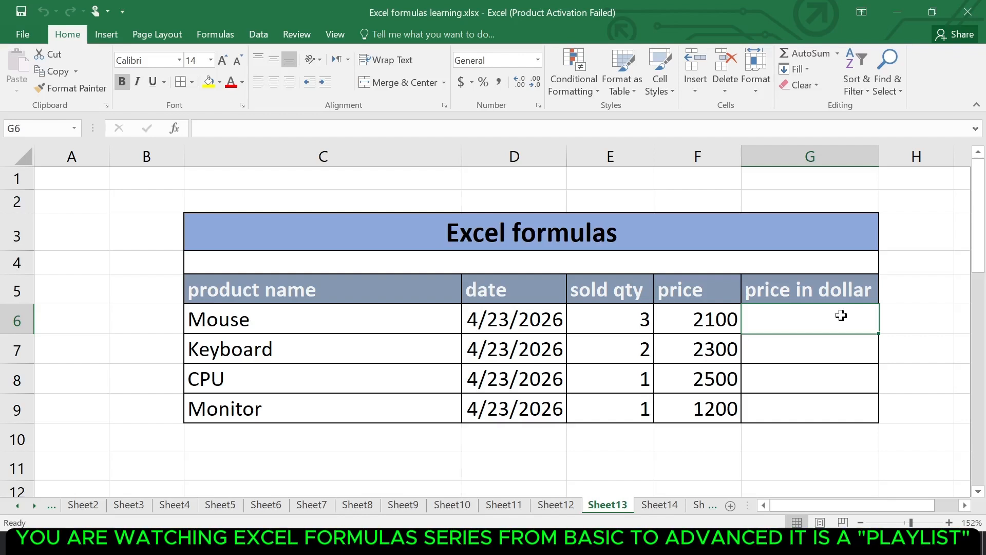
Enter =DOLLAR(F6) in G6 and fill it down the price in dollar column to G9
text(=doll)
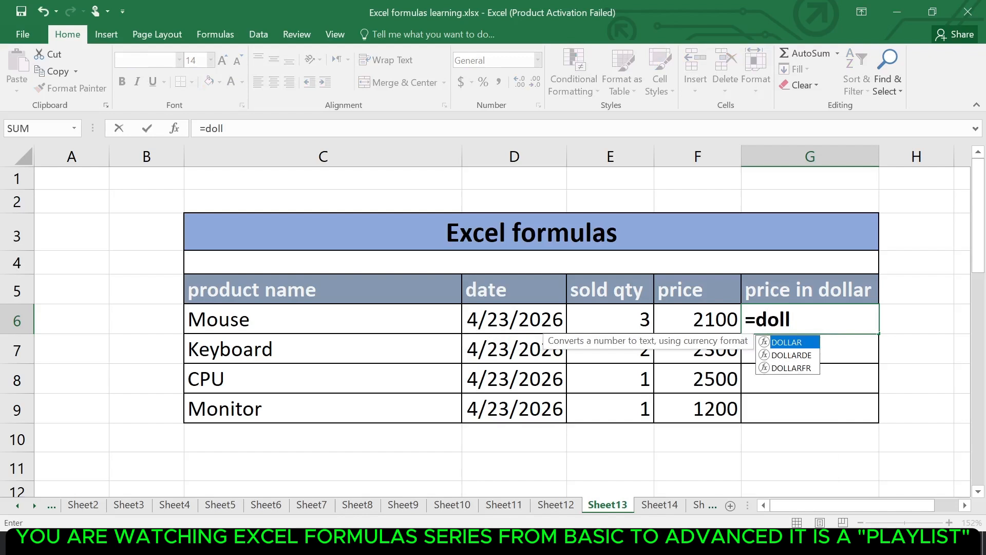
key(Tab)
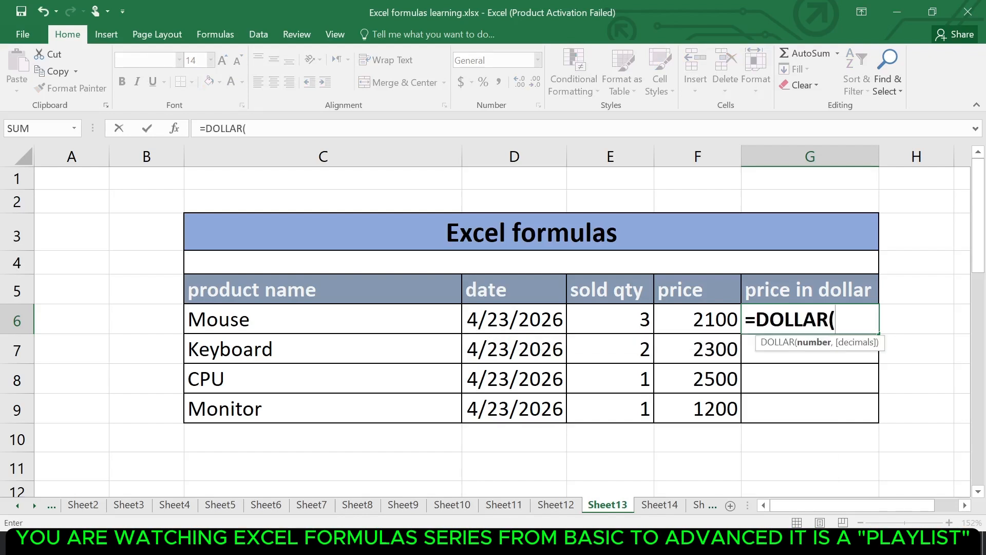
click(710, 317)
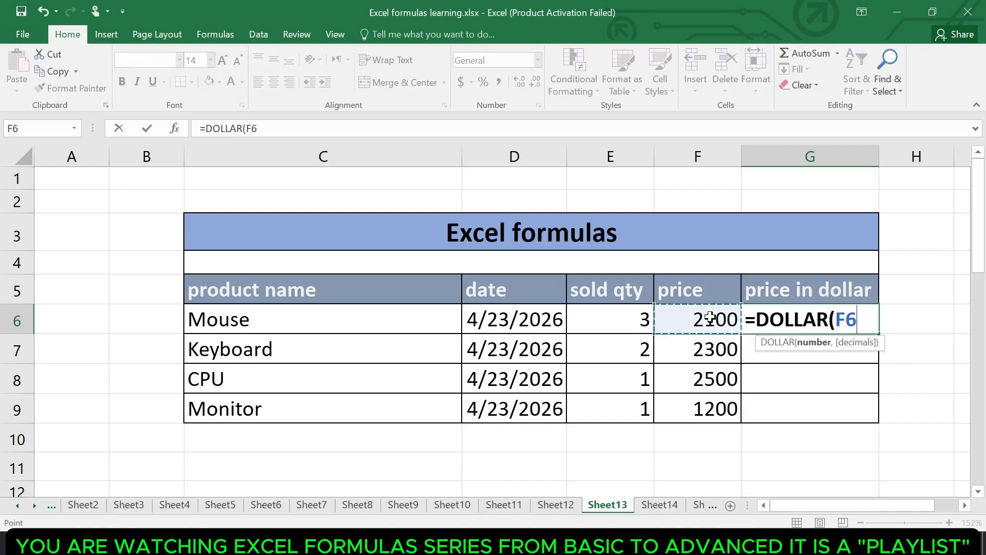
key(Return)
click(850, 316)
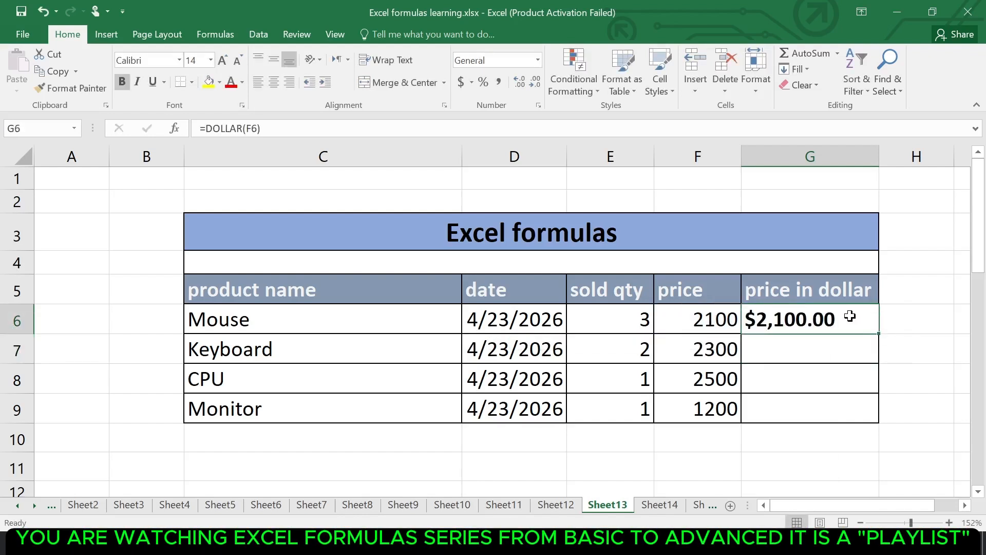
double_click(879, 332)
click(842, 331)
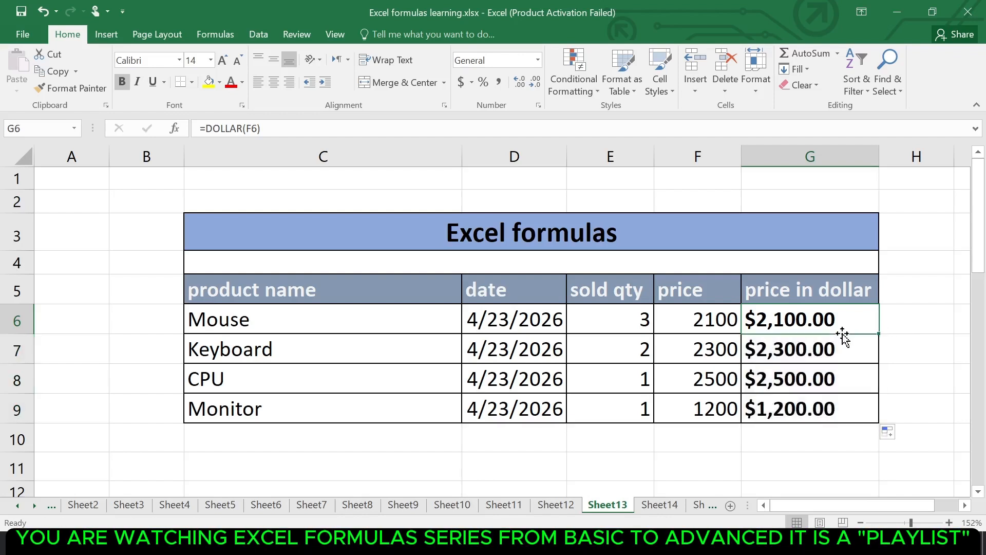
On Sheet14, enter =ISNUMBER(E4) in F4, the first cell under the ISNUMBER header
click(660, 505)
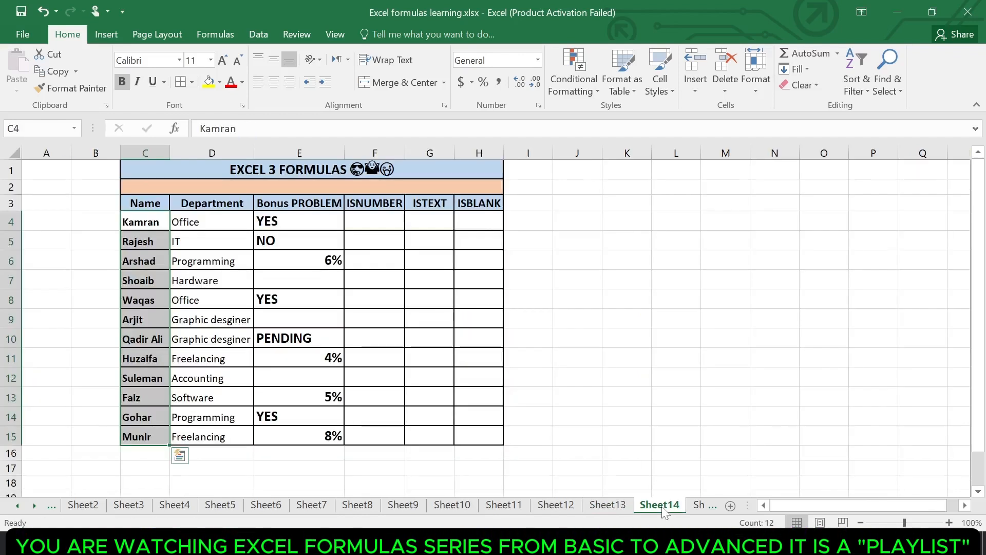
click(421, 316)
click(363, 218)
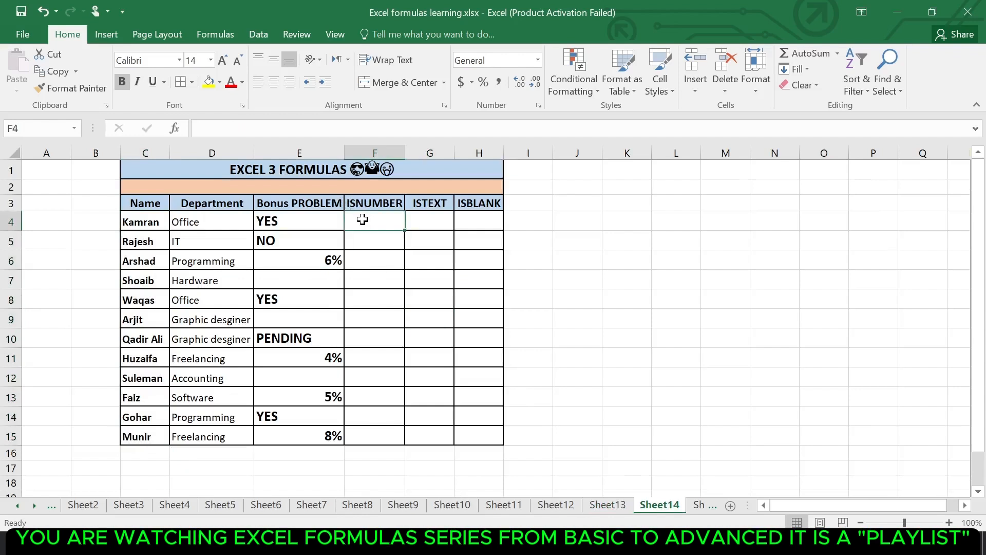
click(363, 204)
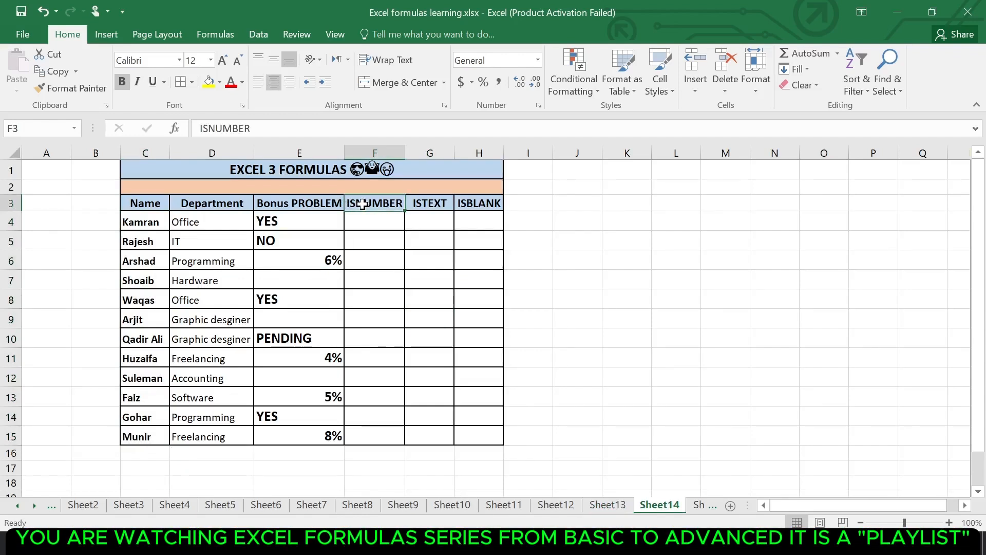
click(378, 221)
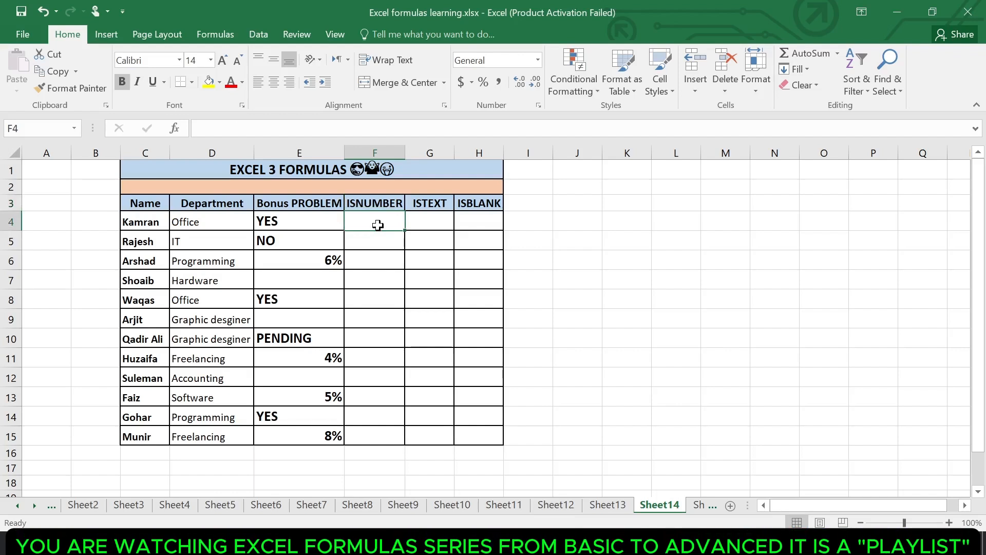
text(=is)
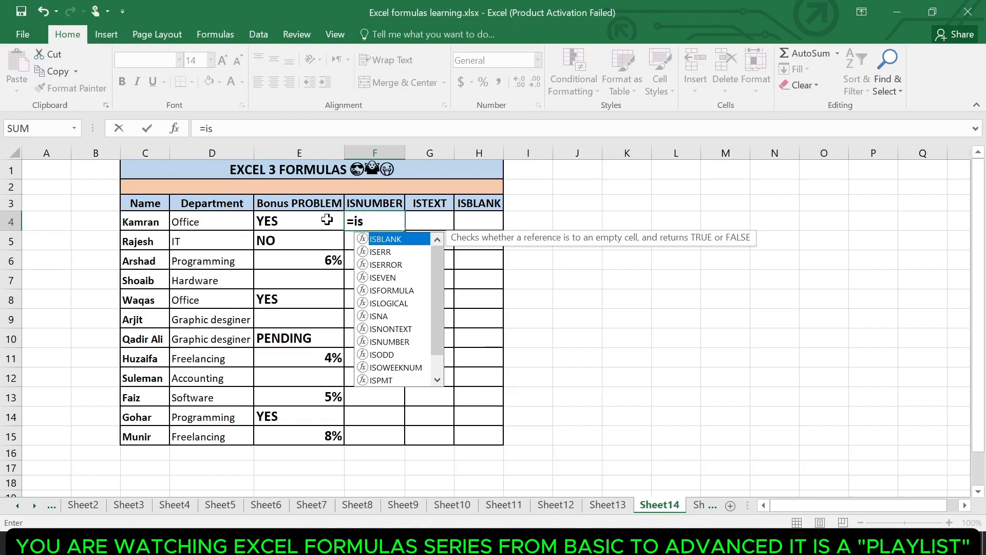
text(nu)
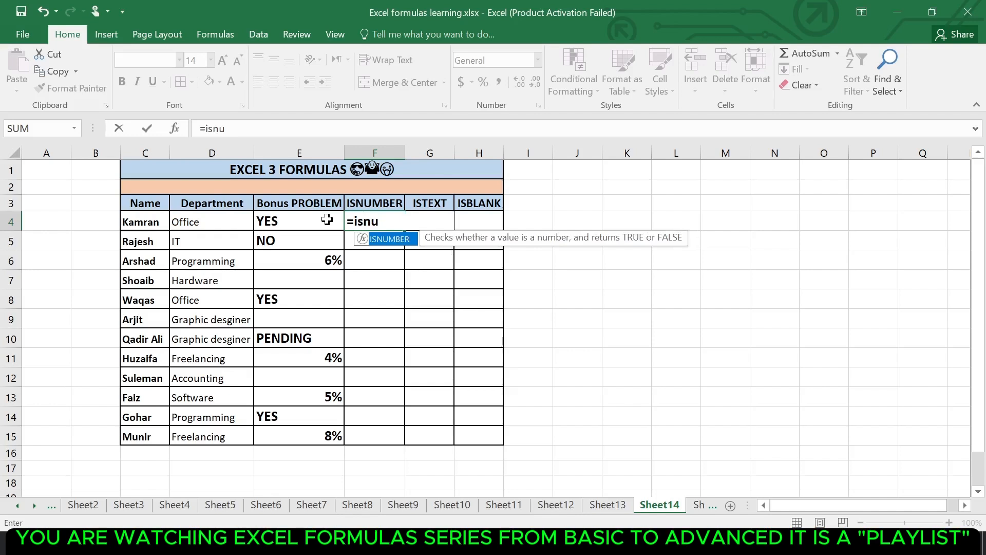
key(Tab)
click(306, 217)
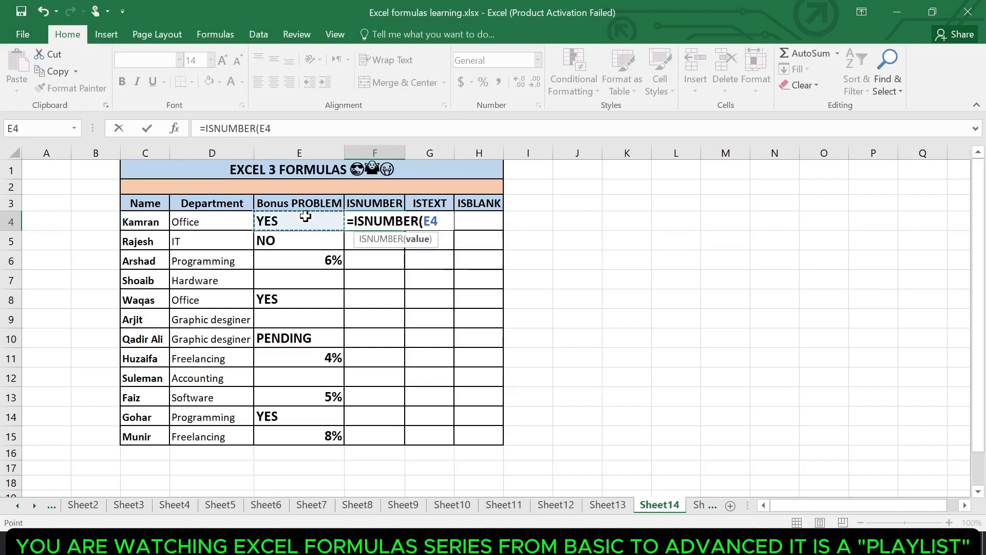
key(Return)
Fill the ISNUMBER formula from F4 down to F15 and check row 6 against its bonus value
click(376, 223)
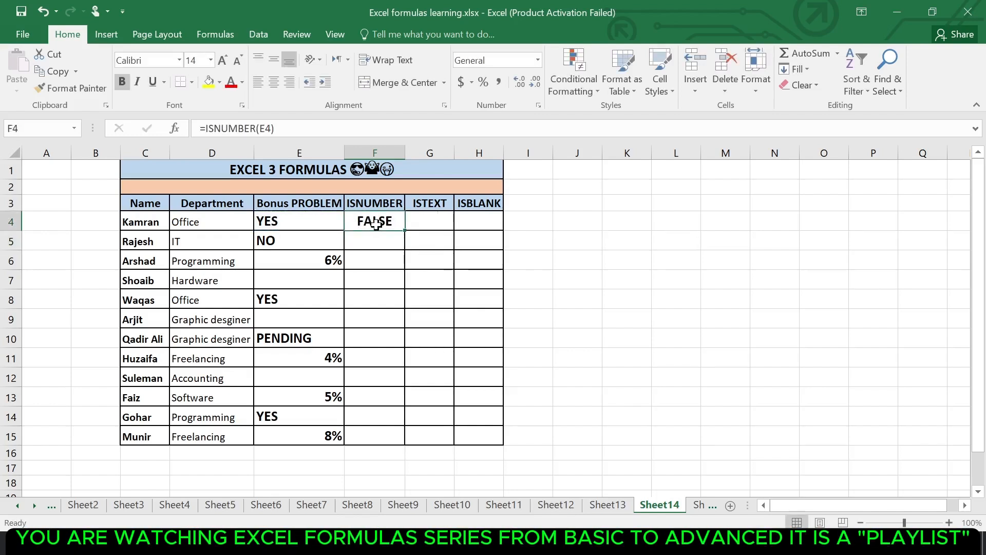
click(299, 229)
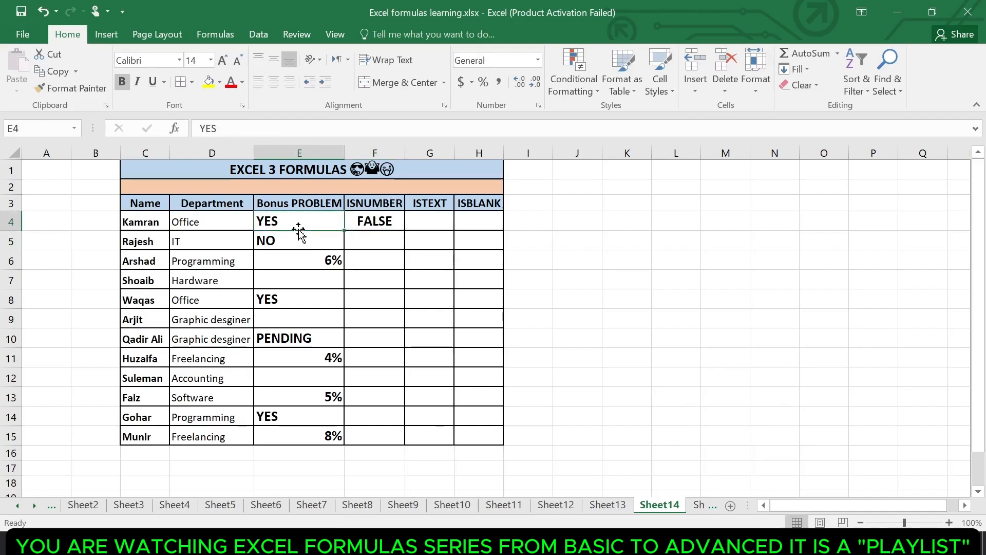
click(366, 224)
double_click(404, 231)
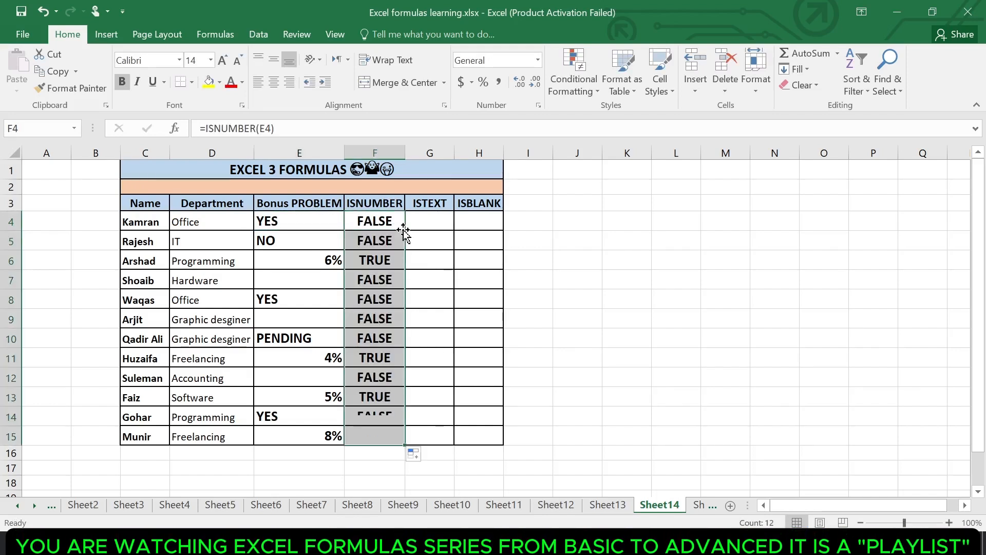
click(377, 261)
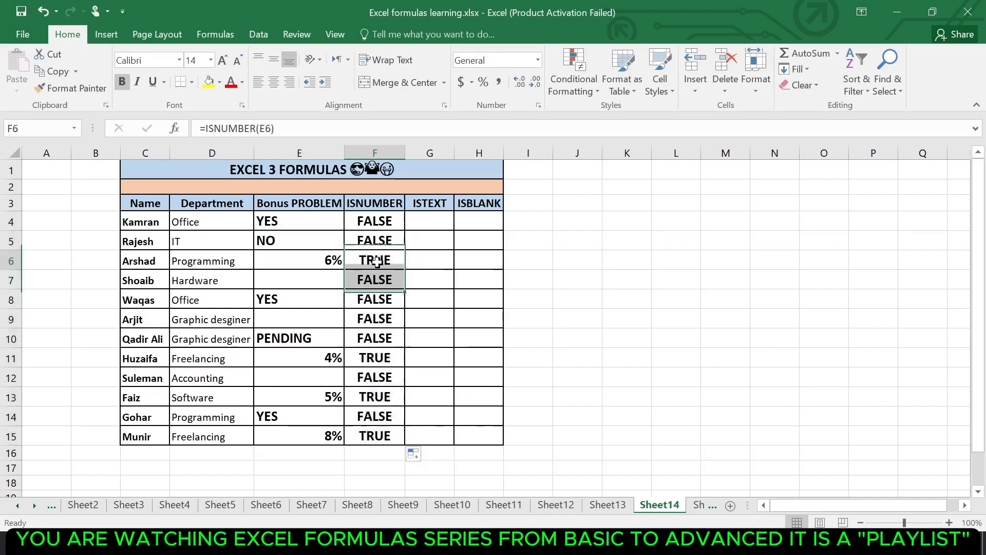
click(314, 263)
Enter =ISTEXT(E4) in G4 to test whether the first bonus value is text
click(423, 221)
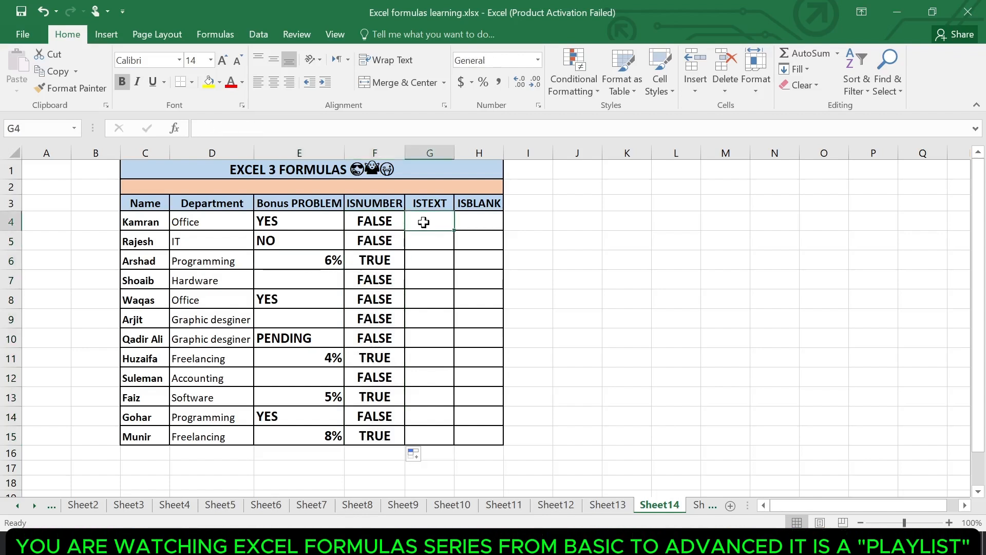
text(=is)
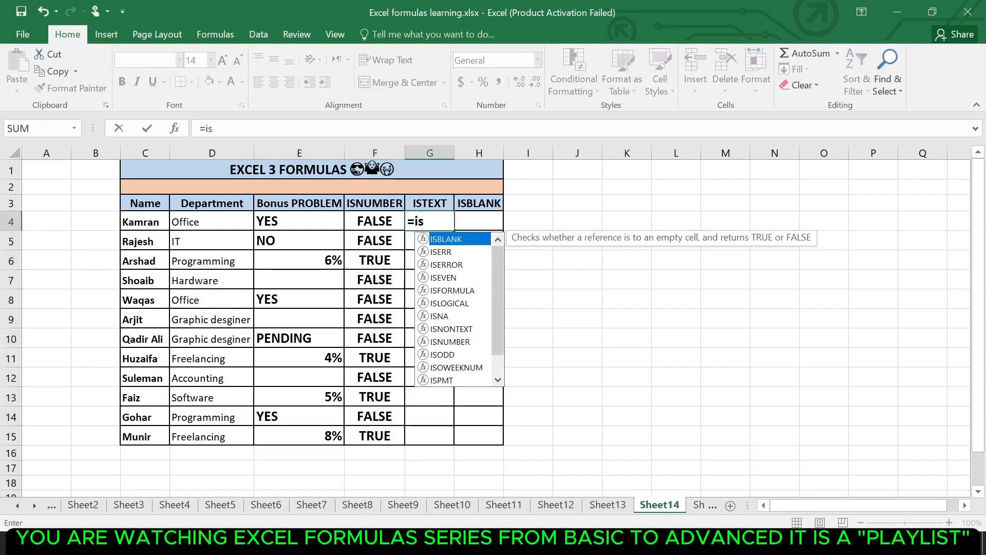
text(t)
key(Tab)
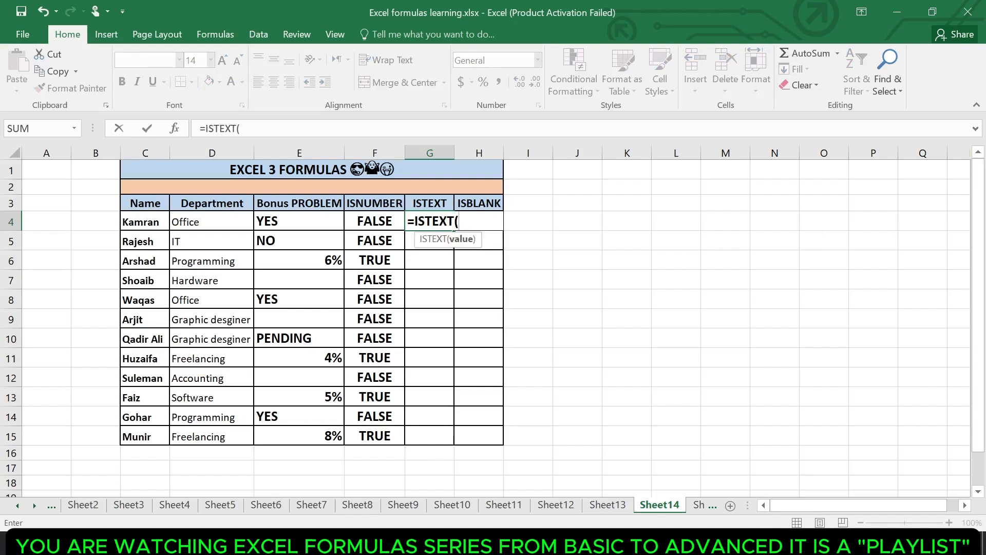
click(320, 225)
key(Return)
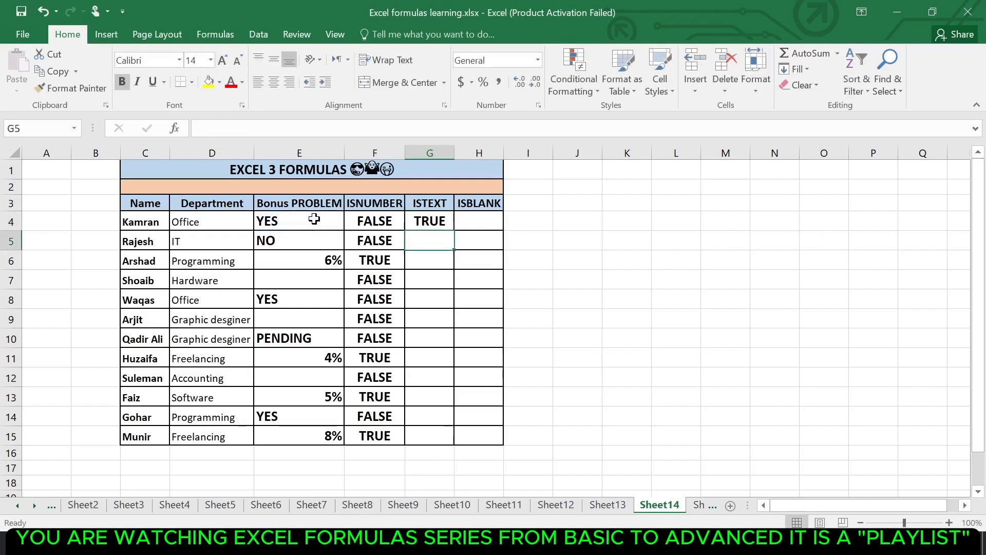
Fill the ISTEXT formula from G4 down to G15 and check row 6 against its bonus value
click(431, 215)
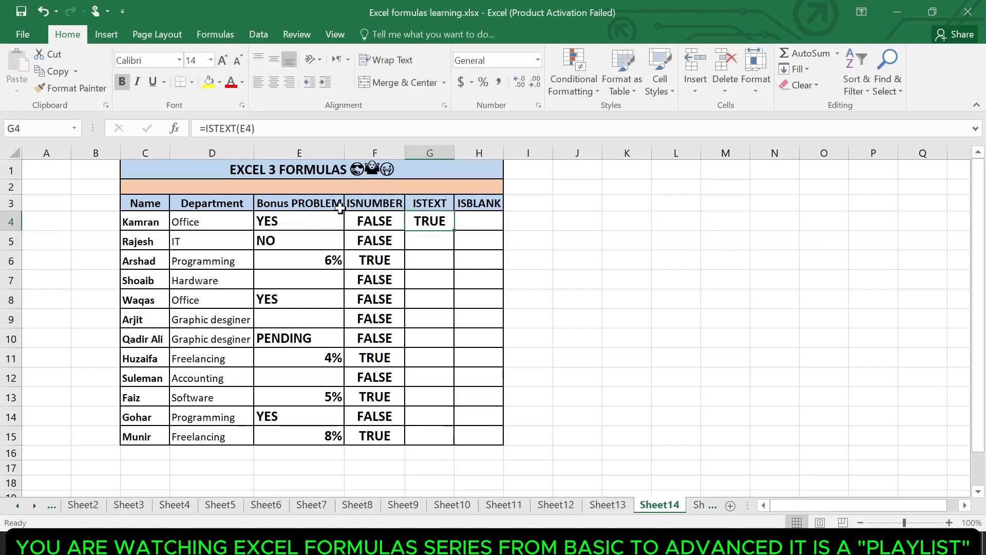
click(297, 224)
click(434, 222)
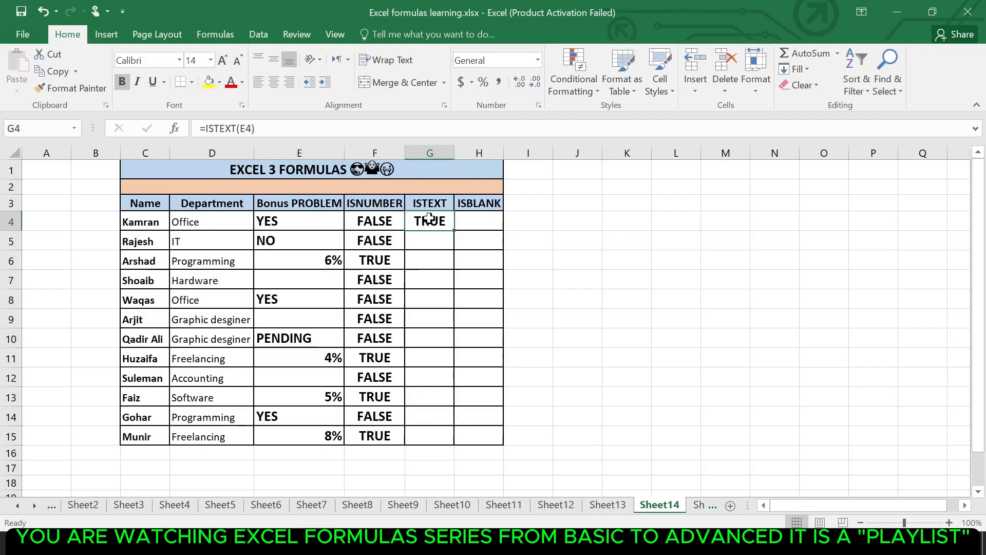
double_click(454, 231)
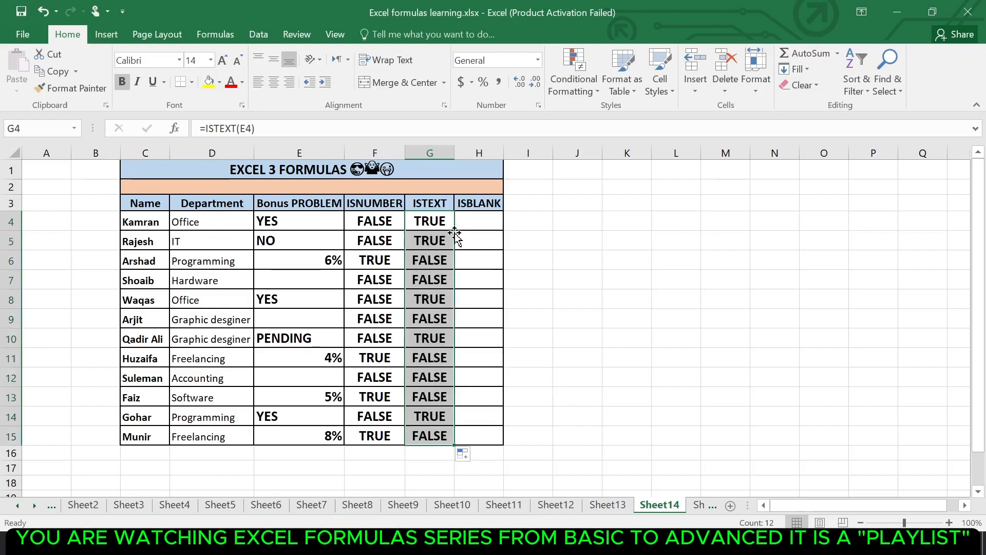
click(431, 277)
click(426, 265)
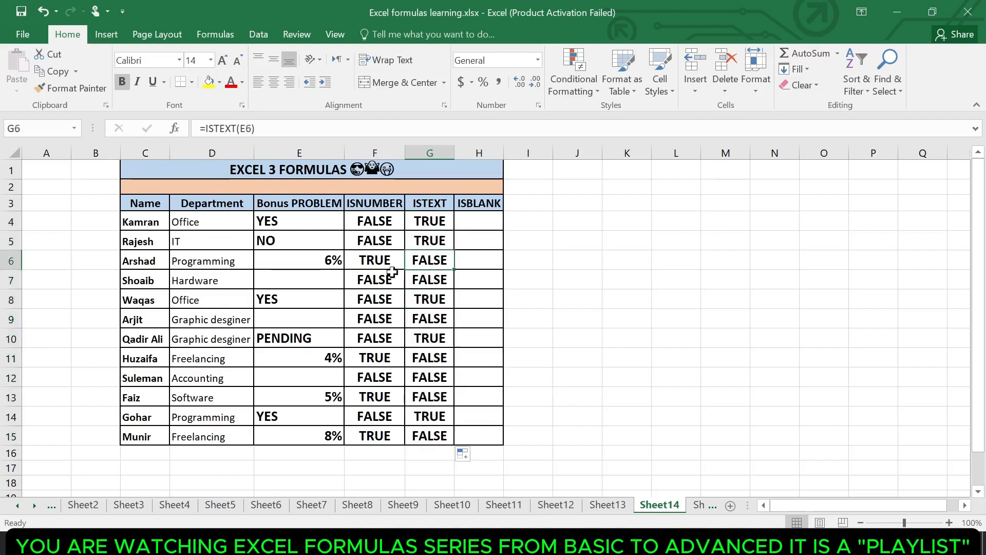
click(333, 259)
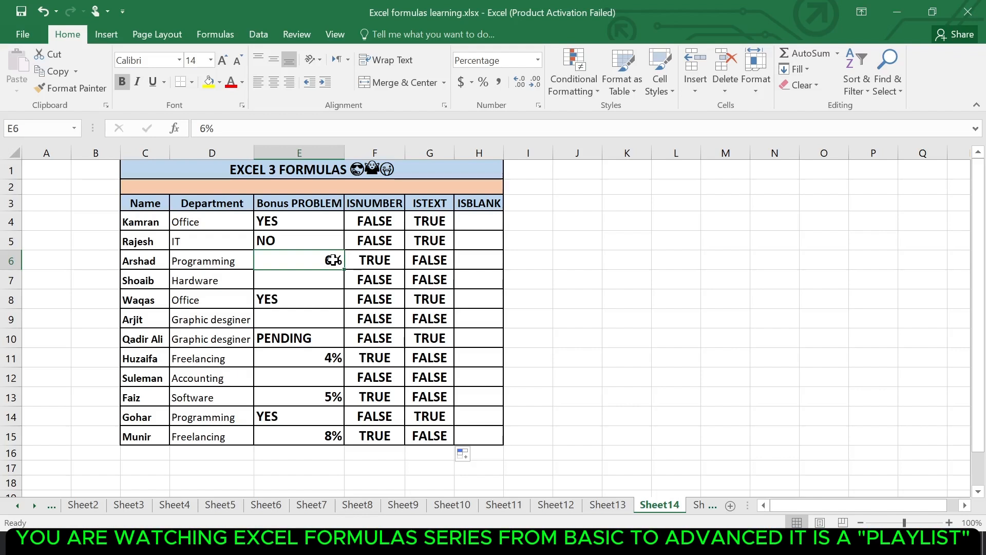
key(Down)
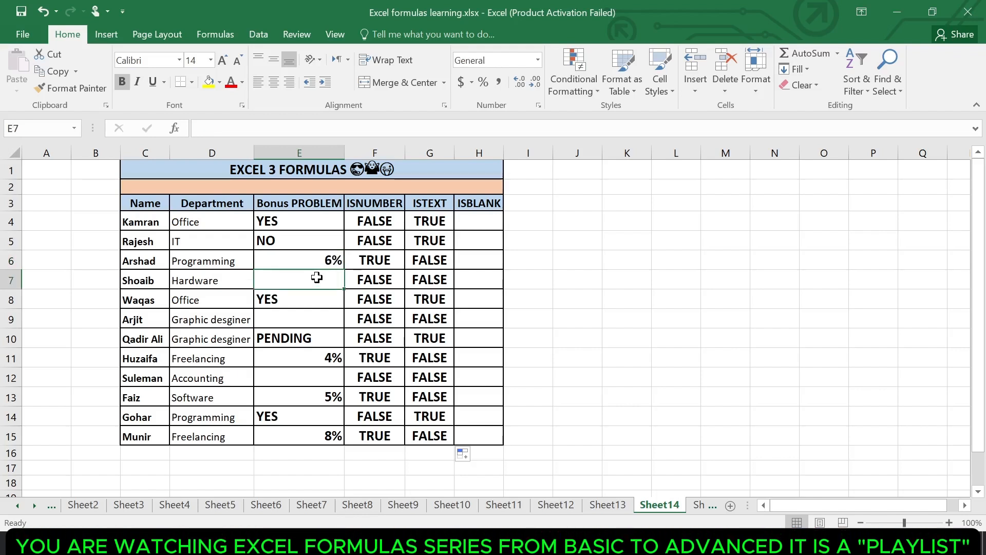
Enter =ISBLANK(E4) in H4 and fill it down the ISBLANK column to H15
click(487, 217)
text(=)
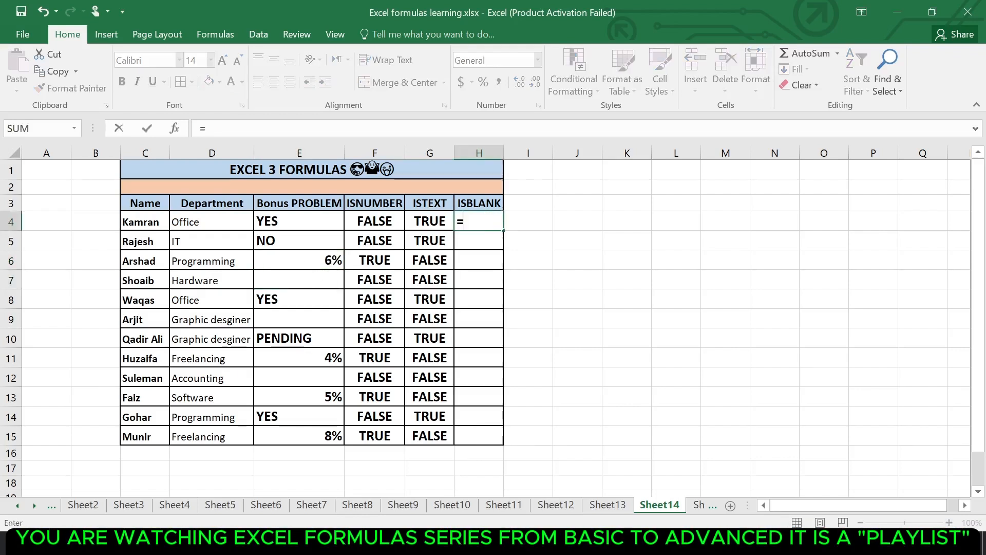
text(idb)
key(BackSpace)
key(BackSpace)
text(s)
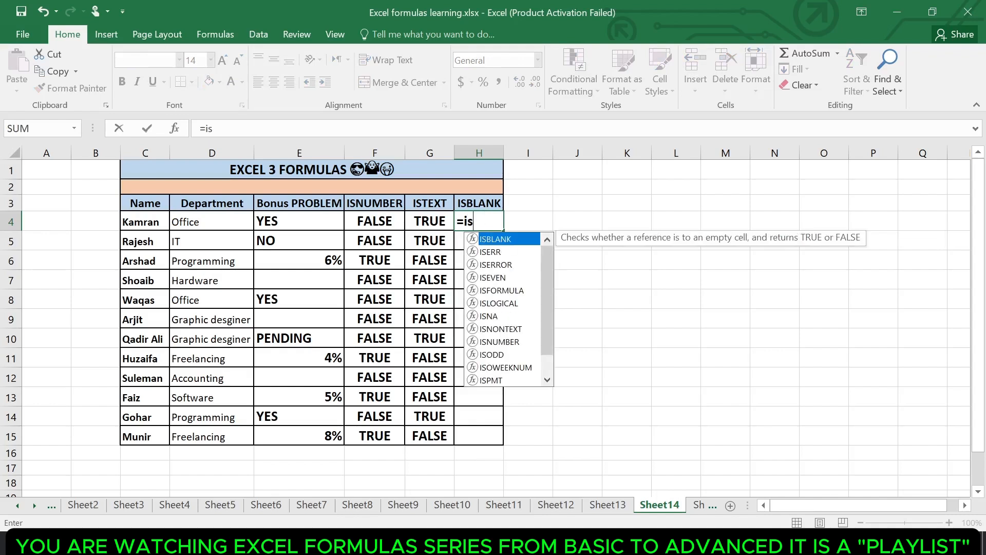
key(Tab)
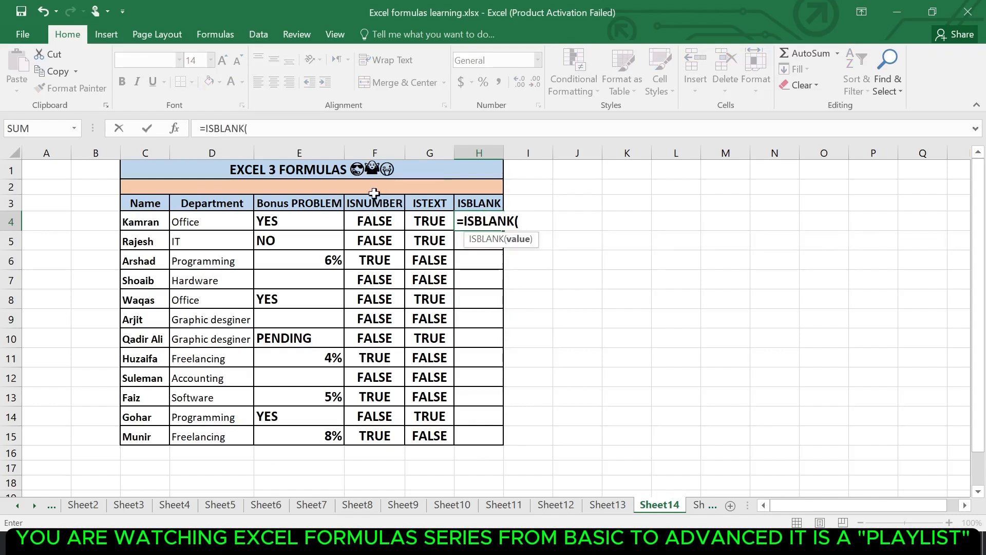
click(307, 222)
key(Return)
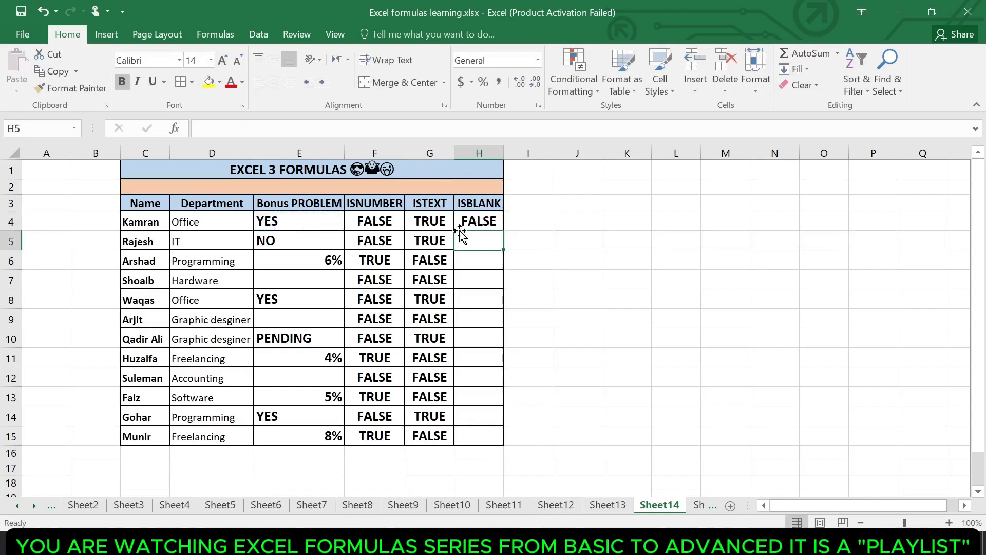
click(472, 215)
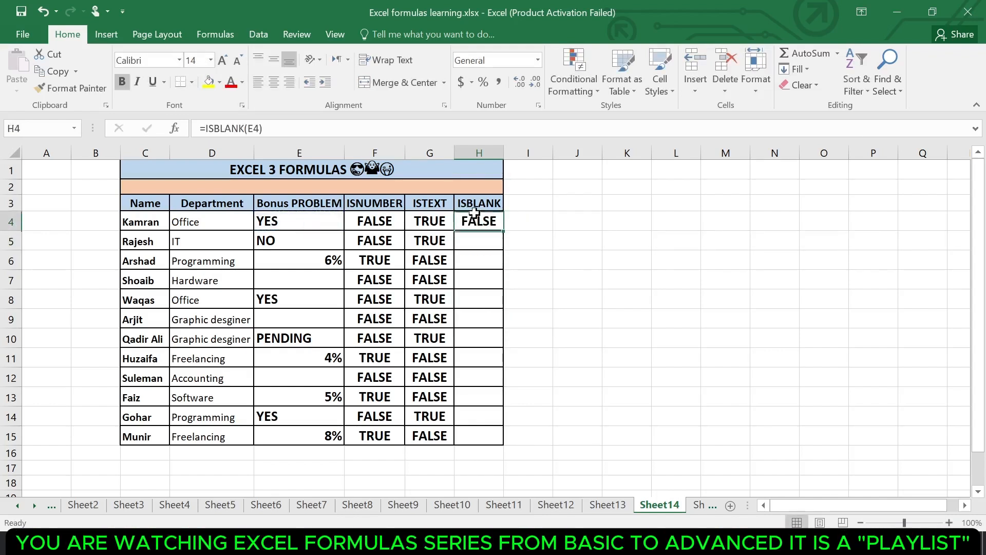
double_click(503, 232)
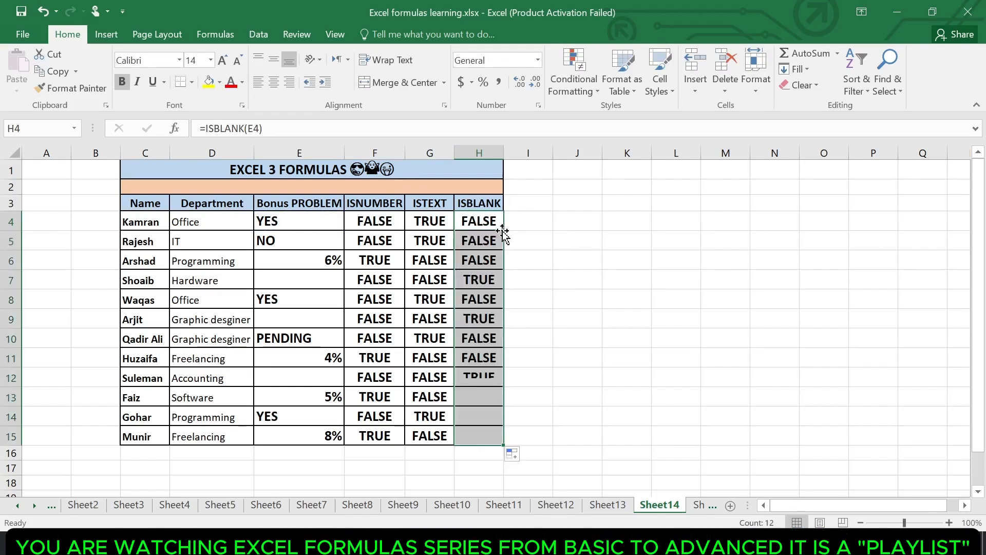
Examine the ISNUMBER, ISTEXT and ISBLANK results in rows 7 and 9, where the bonus cells are empty
click(478, 280)
click(353, 277)
key(ctrl+shift+Right)
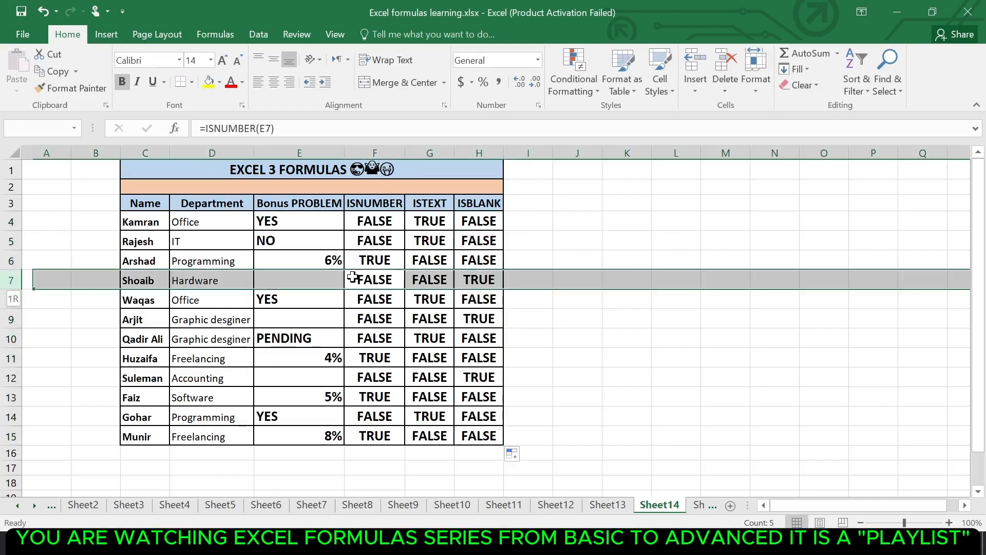
click(312, 300)
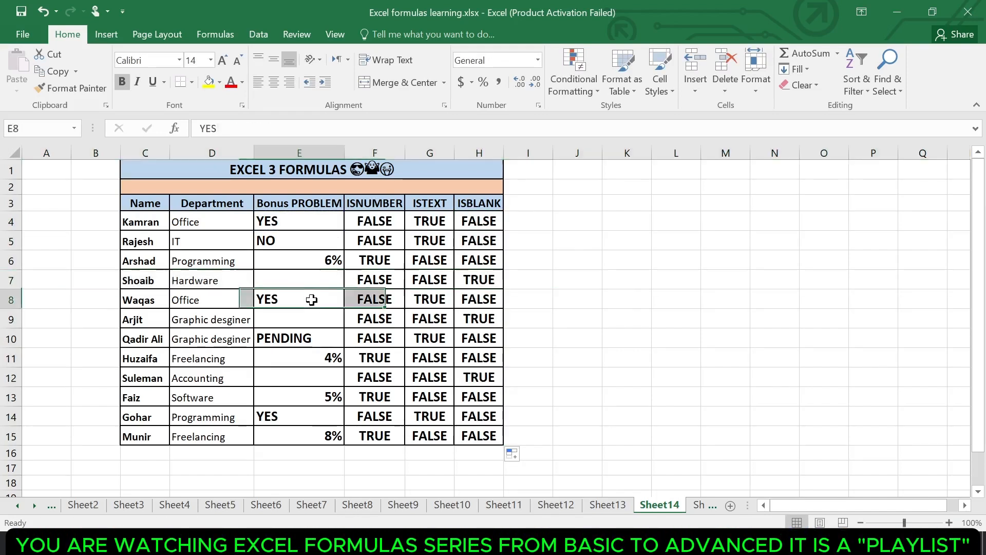
click(403, 325)
key(shift+space)
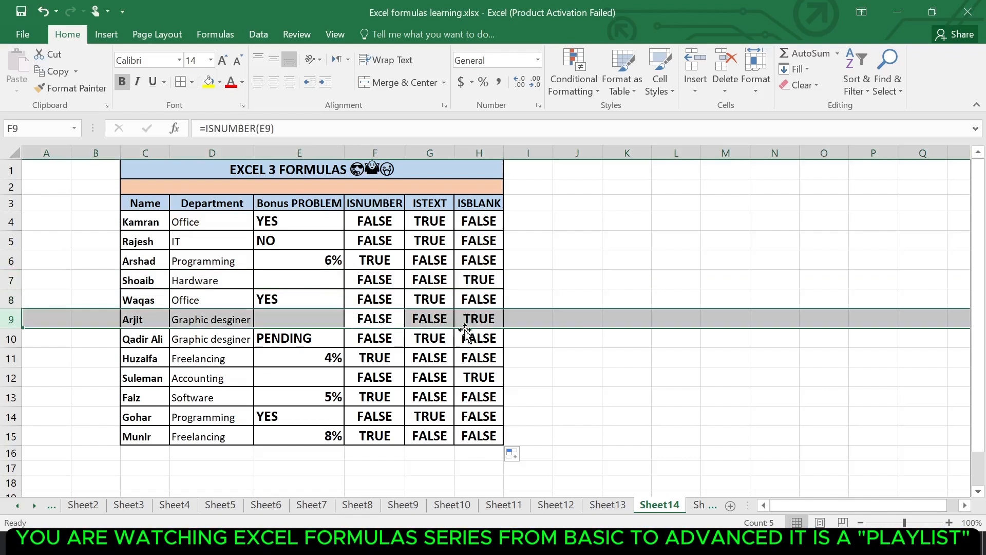
click(466, 326)
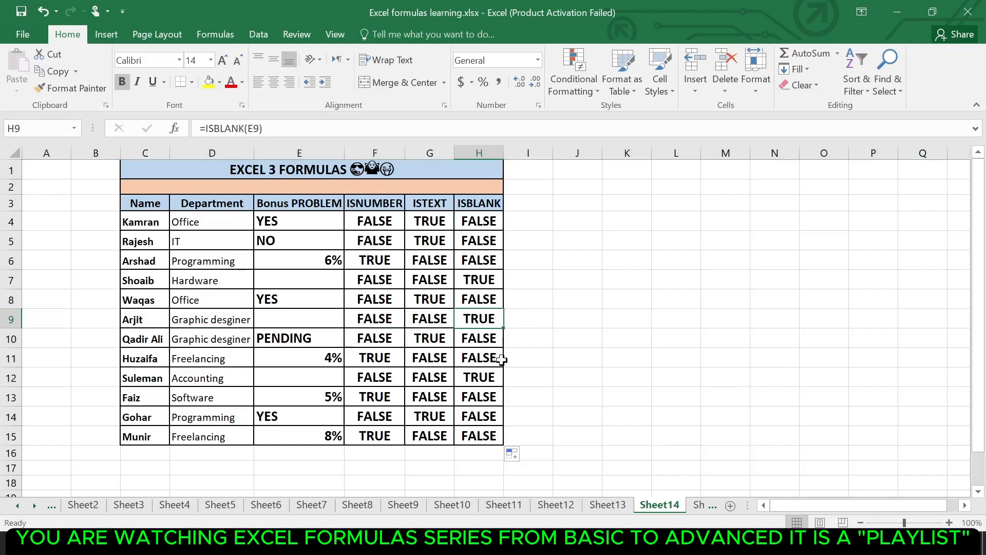
Switch to Sheet15 with the LARGE & SMALL salary table and select the first cell under 2nd biggest salary
click(705, 505)
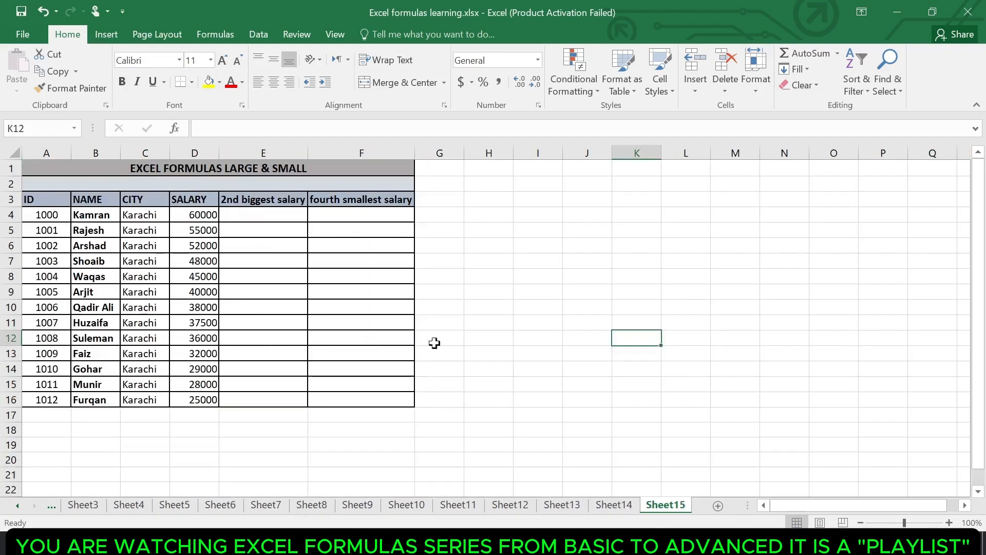
click(369, 310)
click(281, 205)
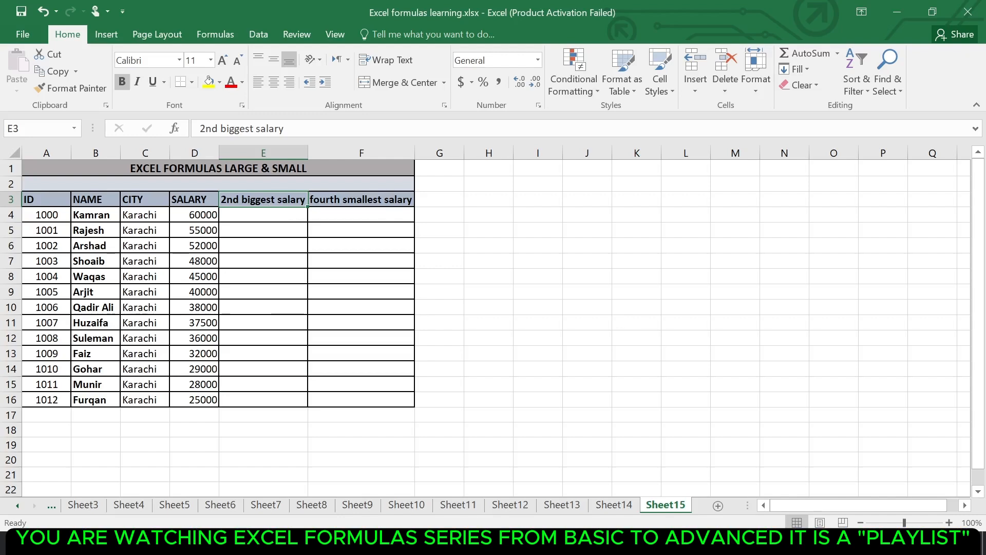
click(949, 522)
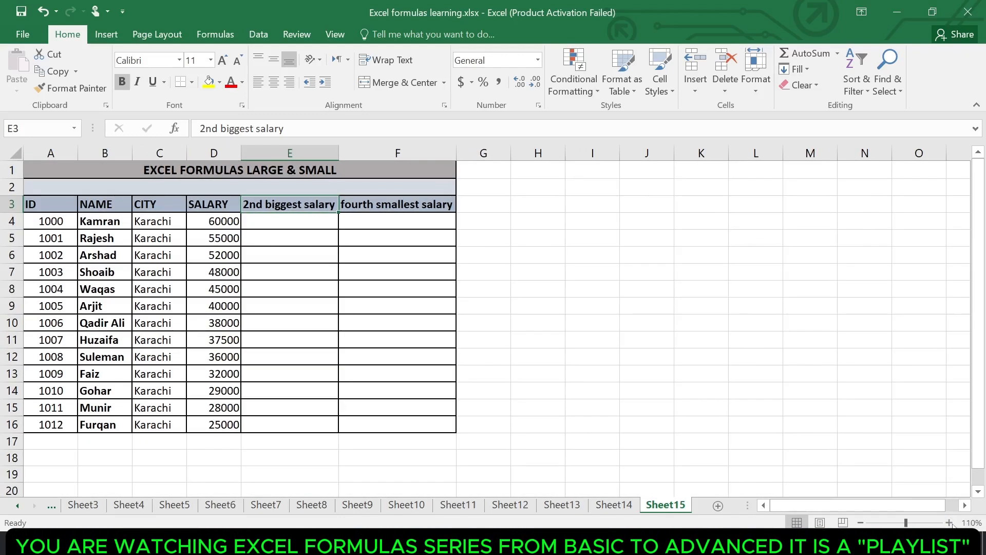
click(949, 522)
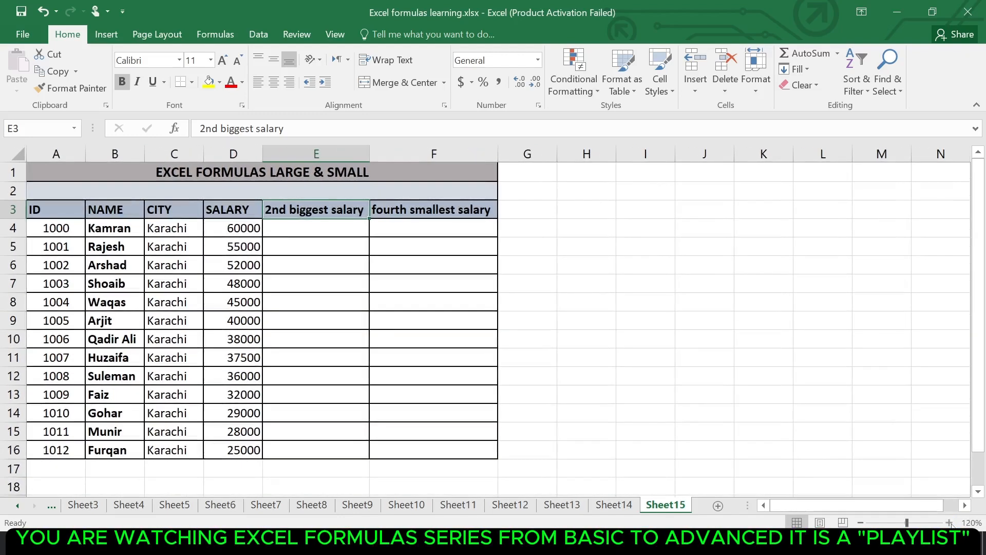
click(366, 241)
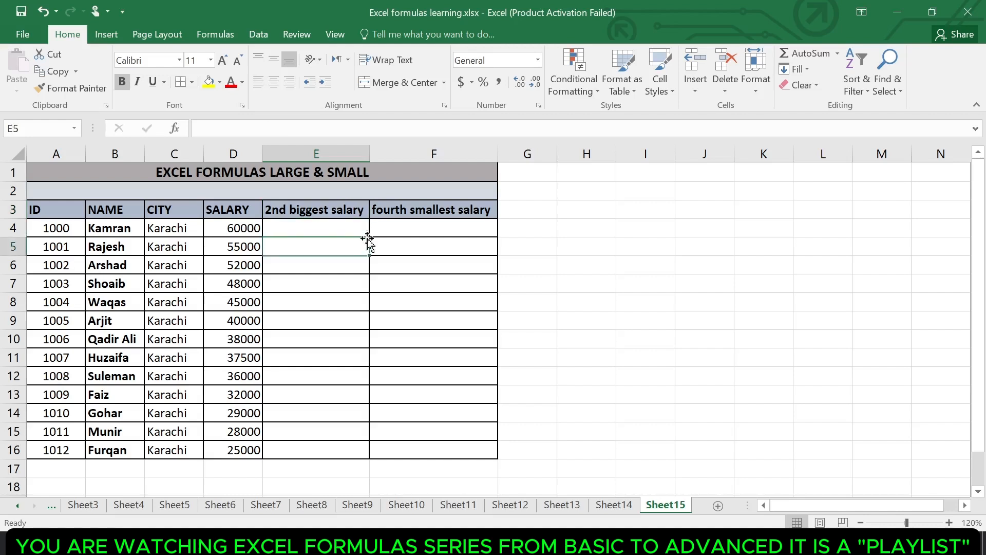
click(319, 222)
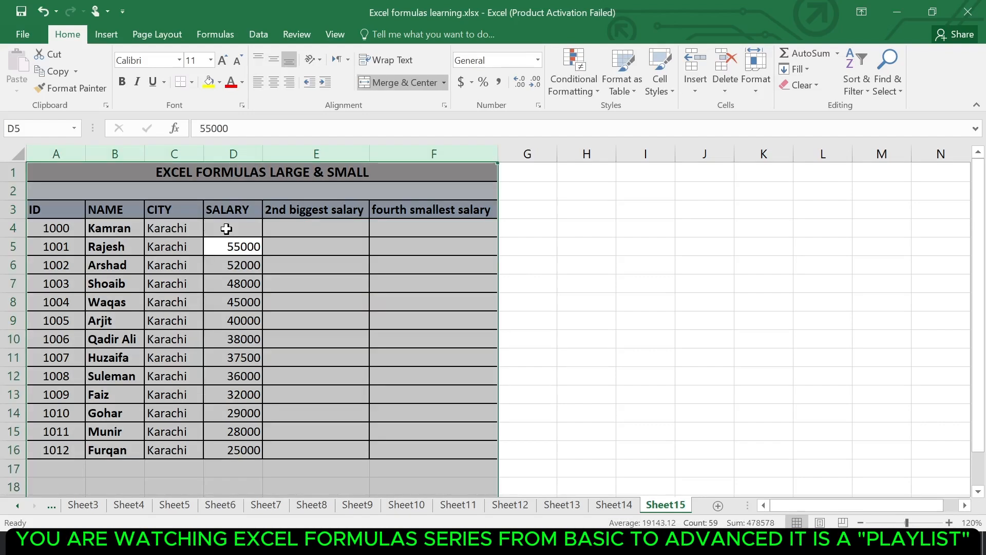
click(226, 229)
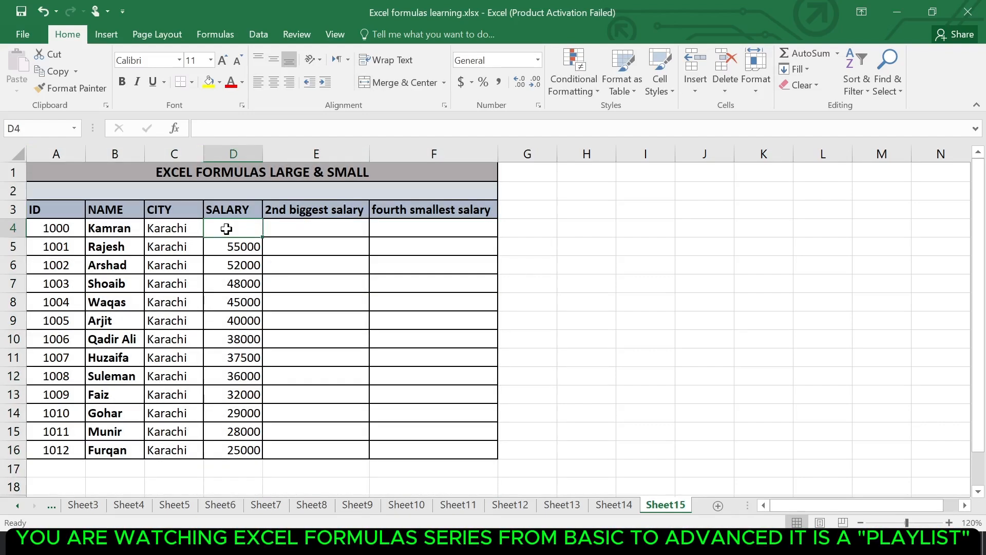
key(ctrl+z)
key(Right)
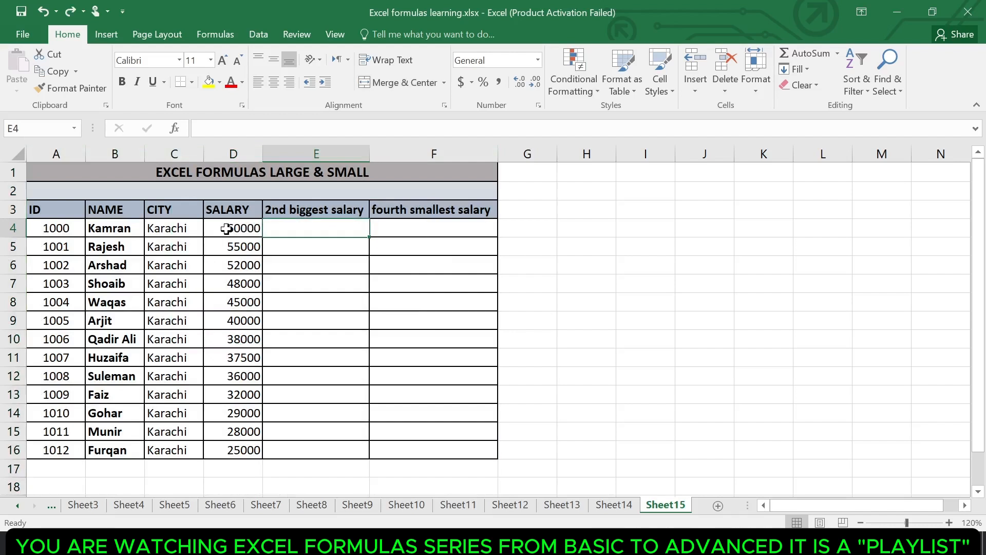
Enter =LARGE(D4:D16,2) in E4 and check the result against the two highest salaries in column D
text(=)
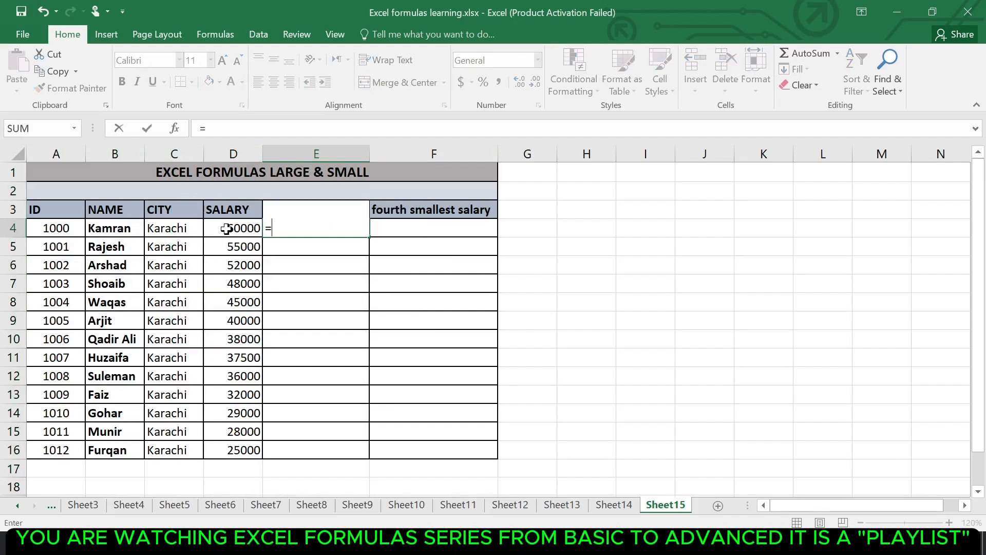
text(large)
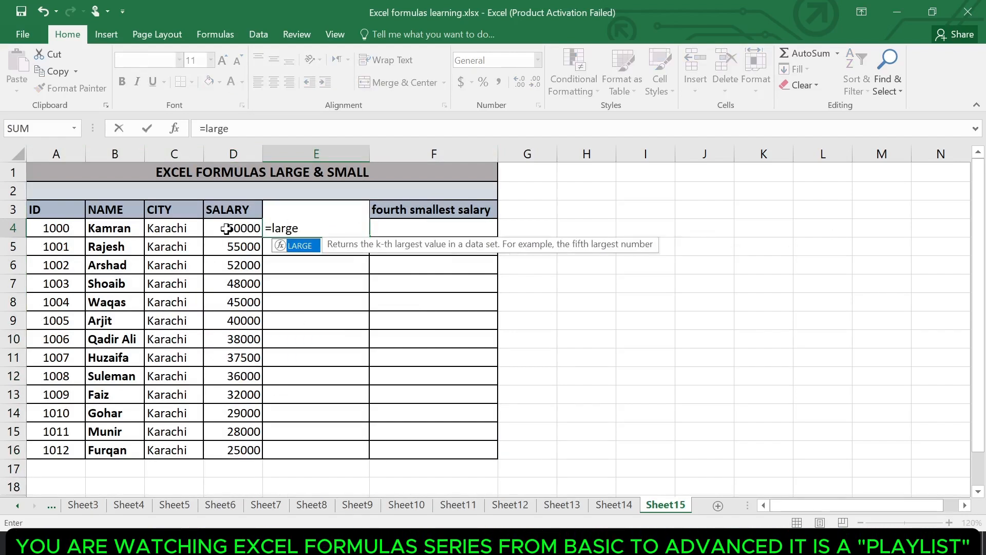
key(Tab)
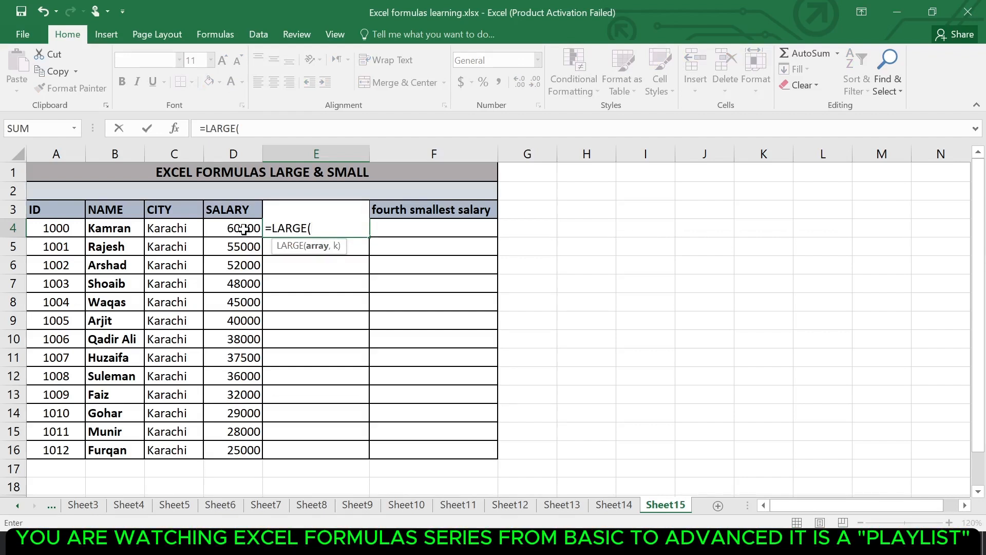
click(243, 229)
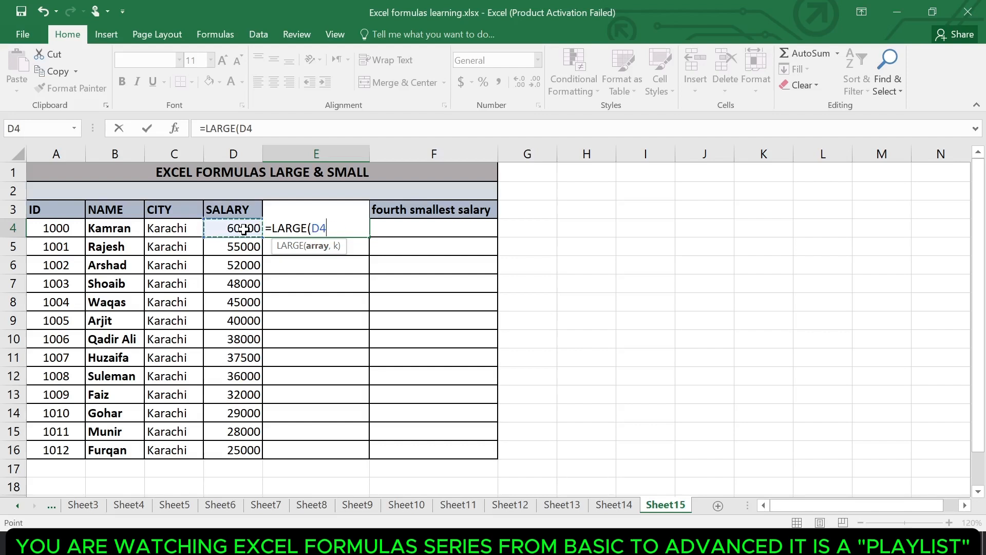
drag(243, 229, 238, 447)
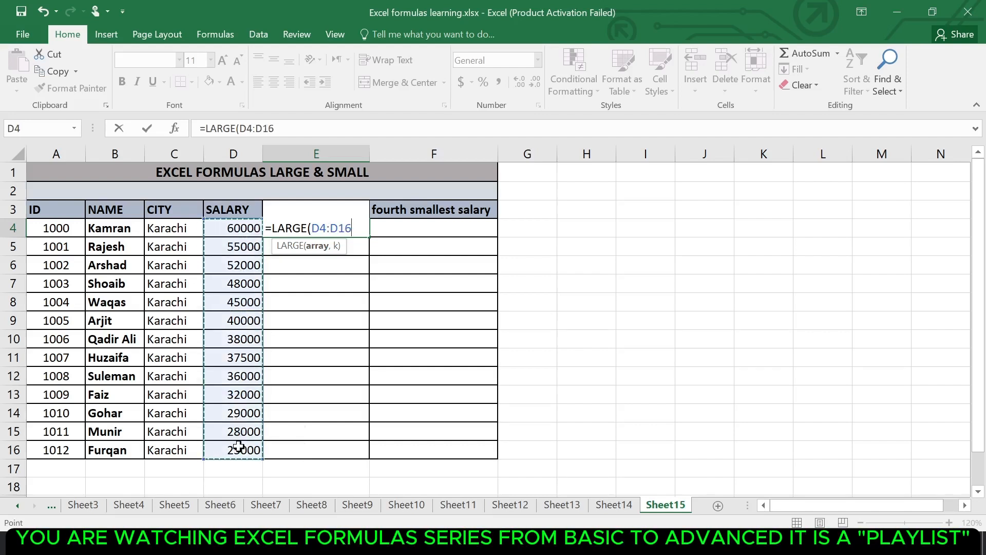
text(,2)
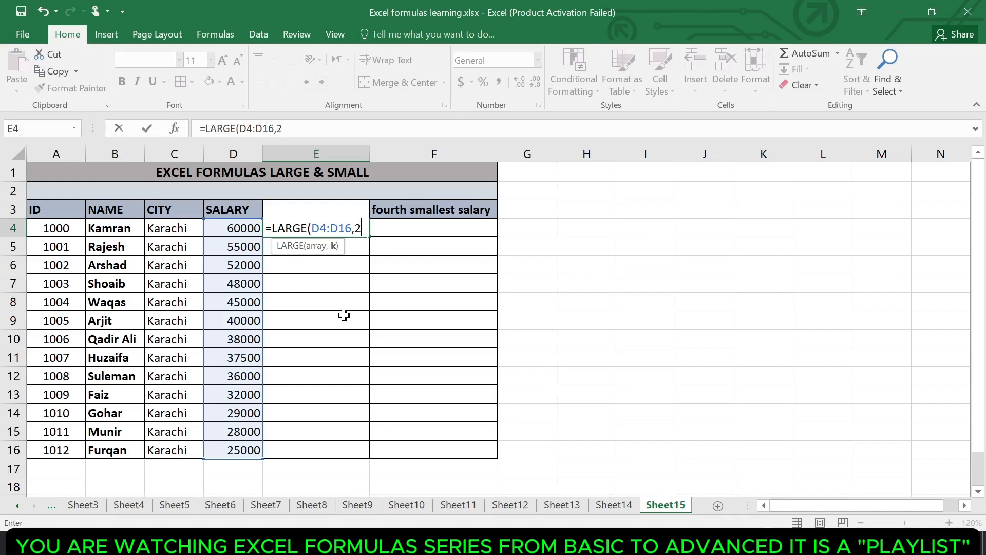
key(Return)
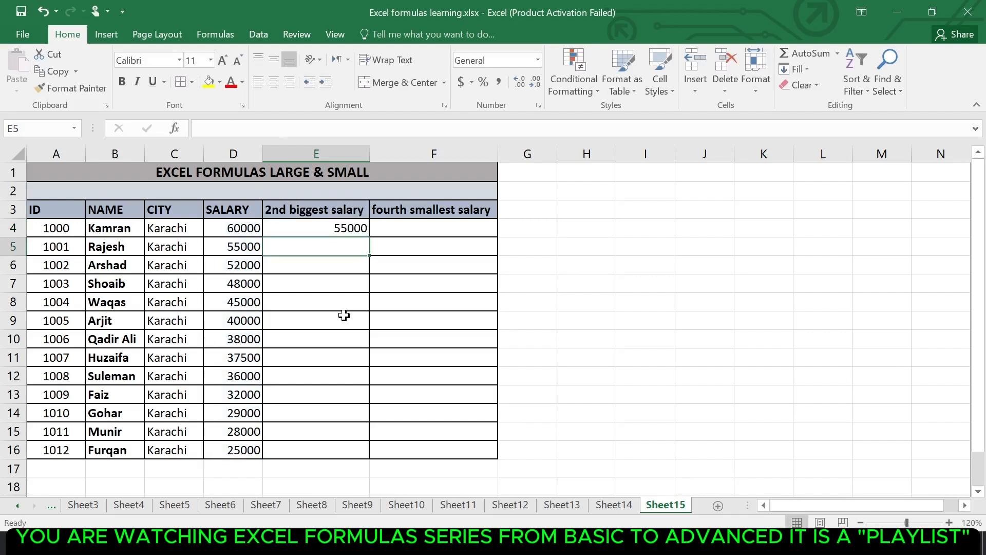
click(342, 226)
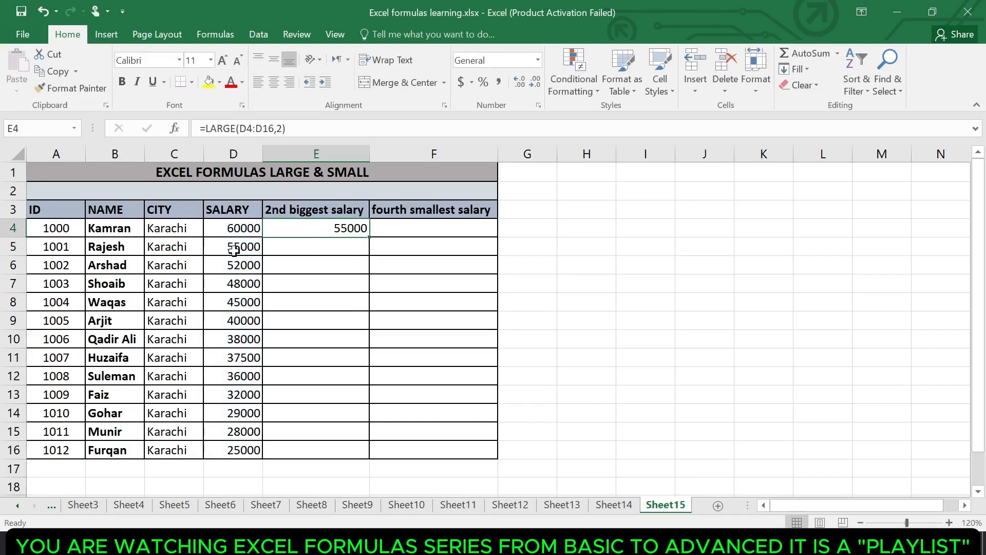
click(252, 248)
click(247, 228)
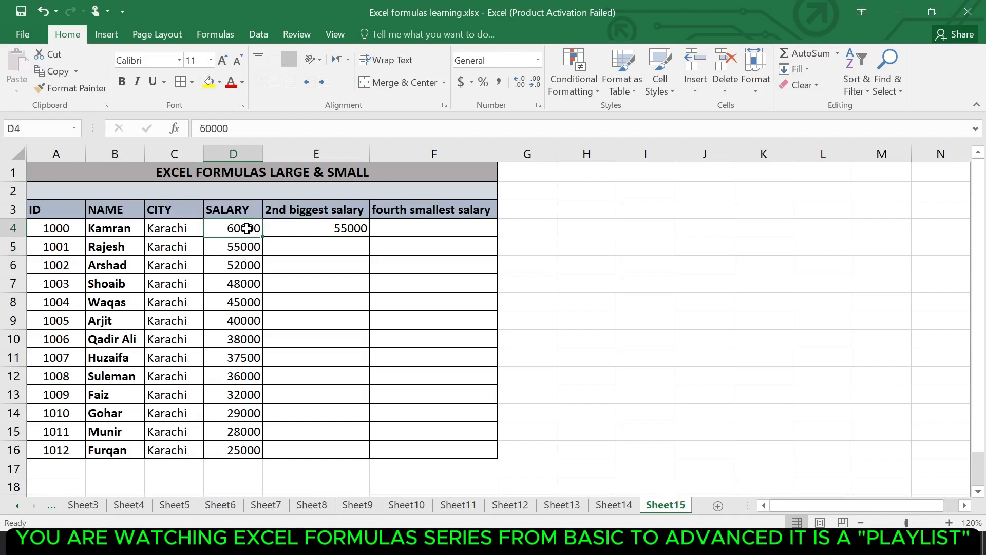
click(255, 248)
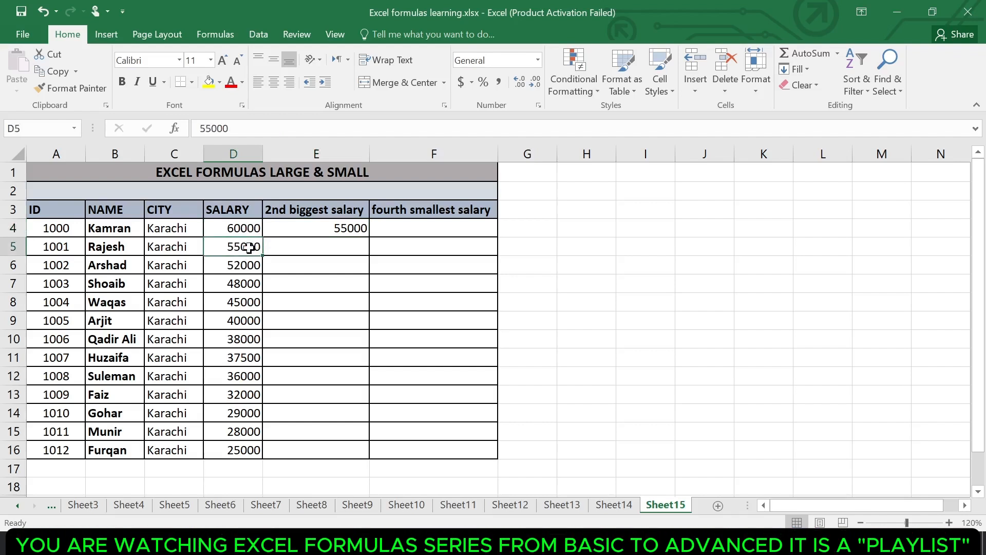
Replace the formula in E4 with =LARGE(D4:D16,4) to return the fourth largest salary
click(350, 229)
text(=)
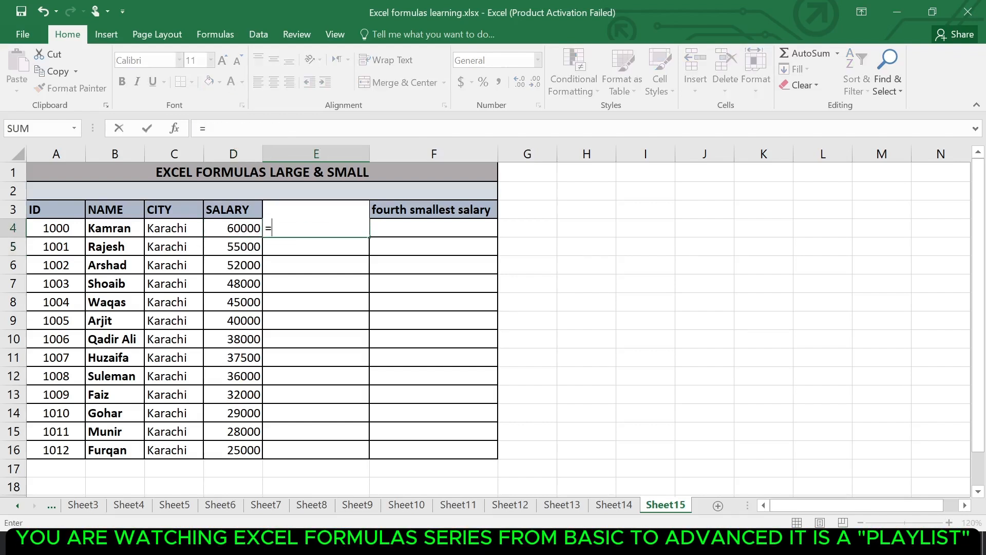
text(l)
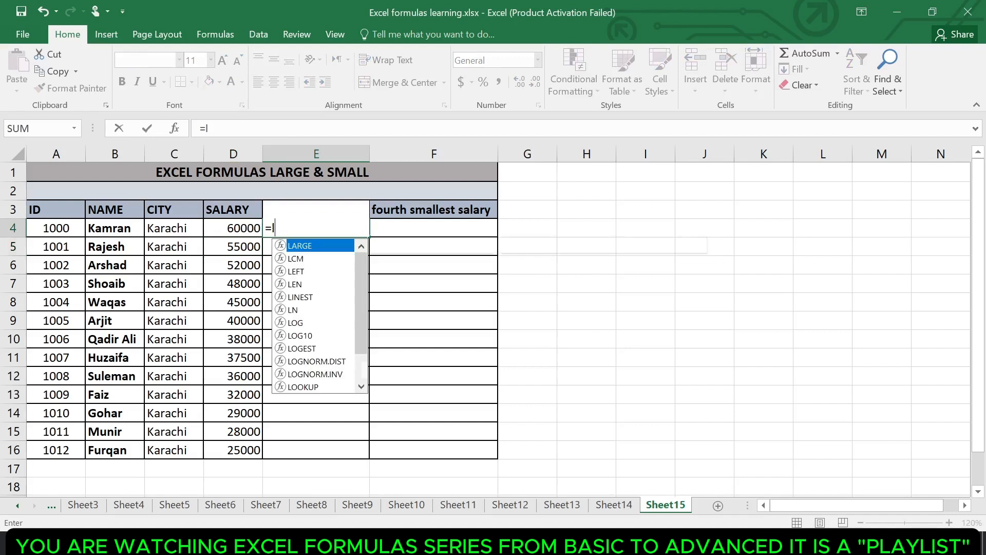
text(arg)
key(Tab)
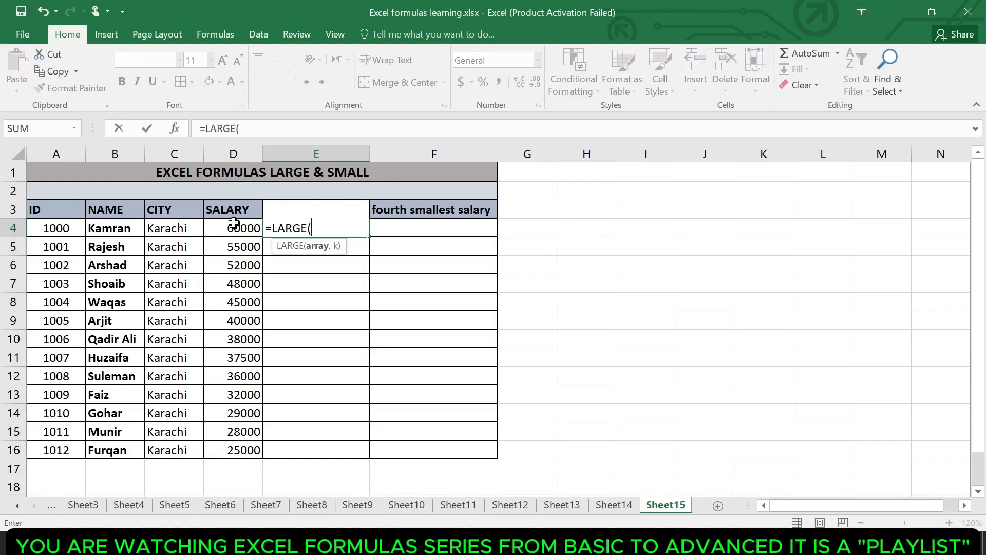
drag(235, 223, 250, 441)
text(,)
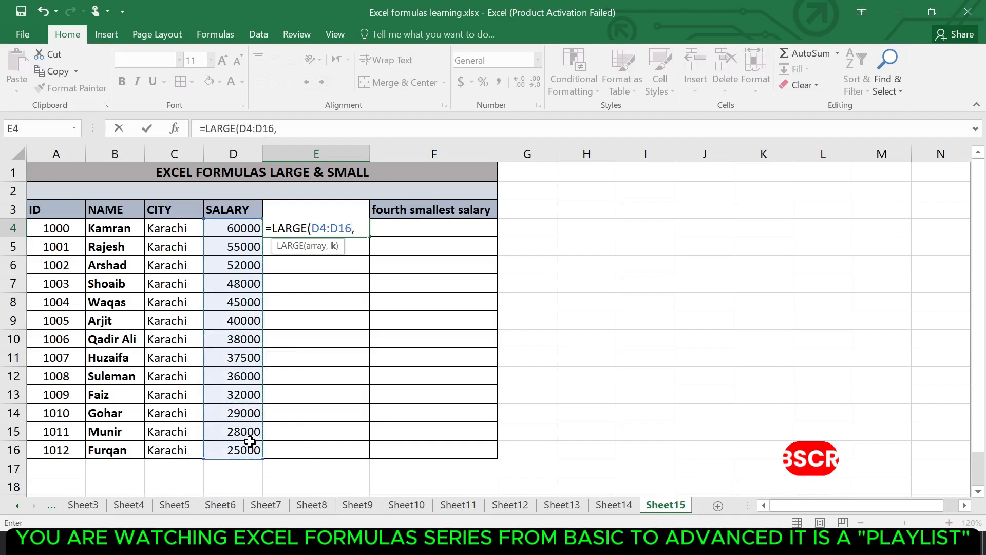
text(4)
key(Return)
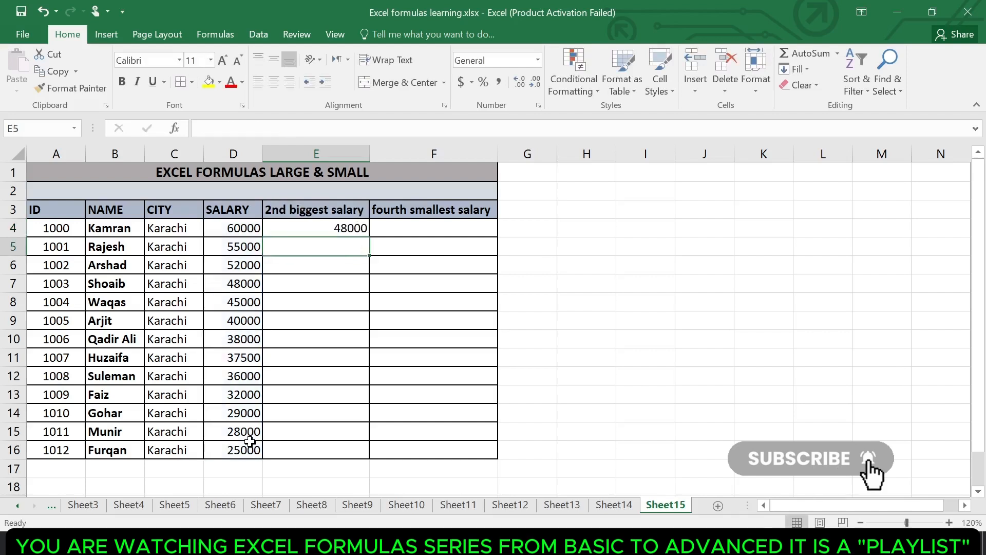
Format the result in E4 as bold red text and check it against the top four salaries
click(332, 226)
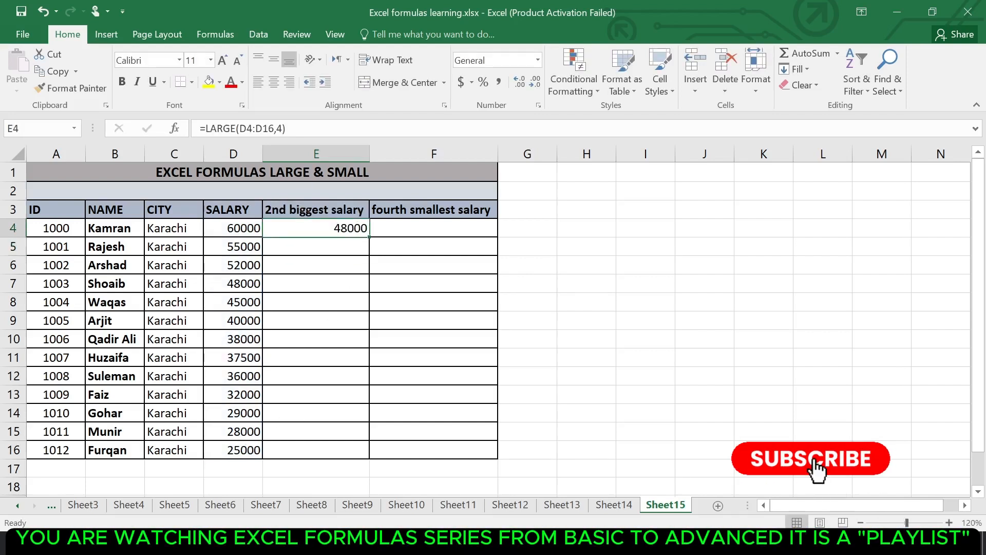
click(231, 83)
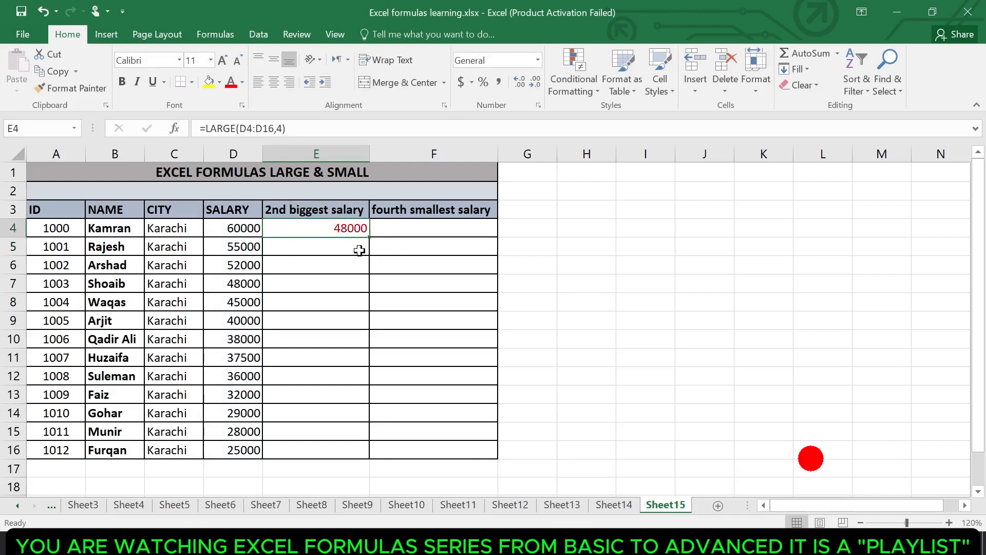
key(ctrl+b)
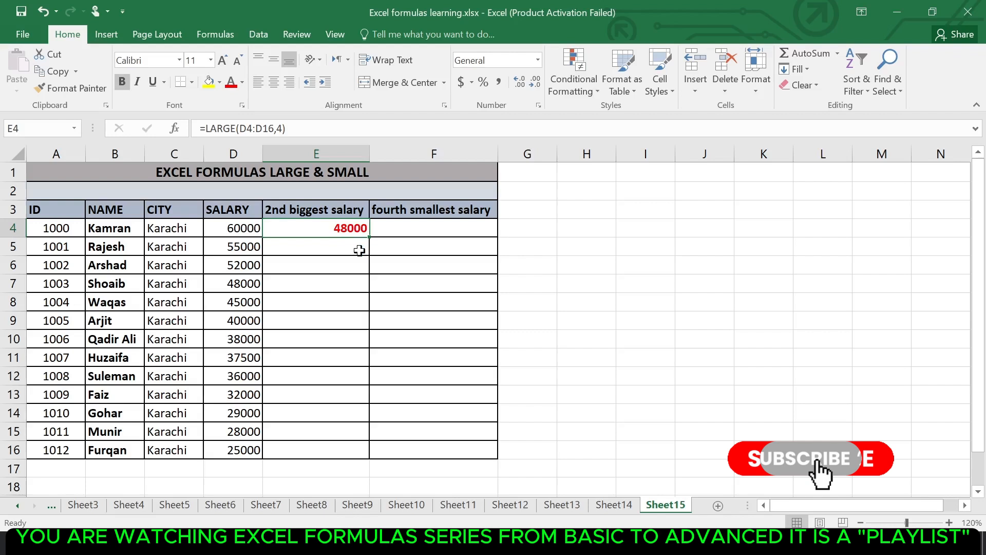
click(254, 228)
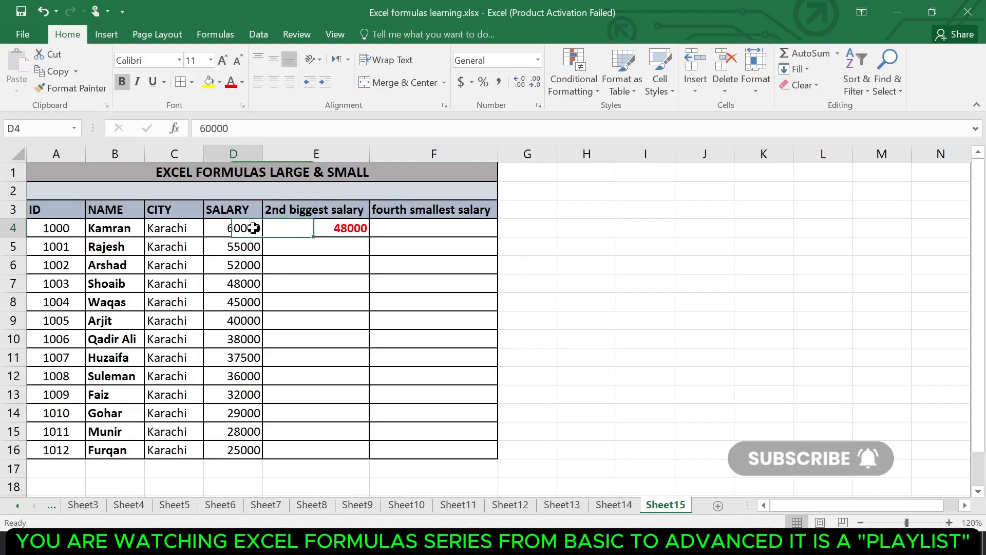
click(237, 263)
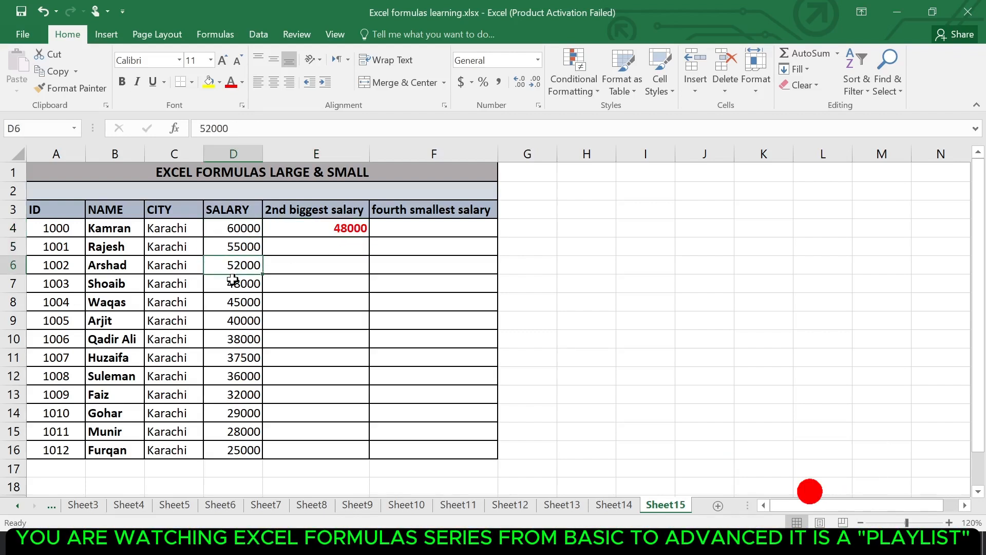
click(233, 279)
Enter =SMALL(D4:D16,2) in F4 to return the second smallest salary, and review the formula
click(433, 225)
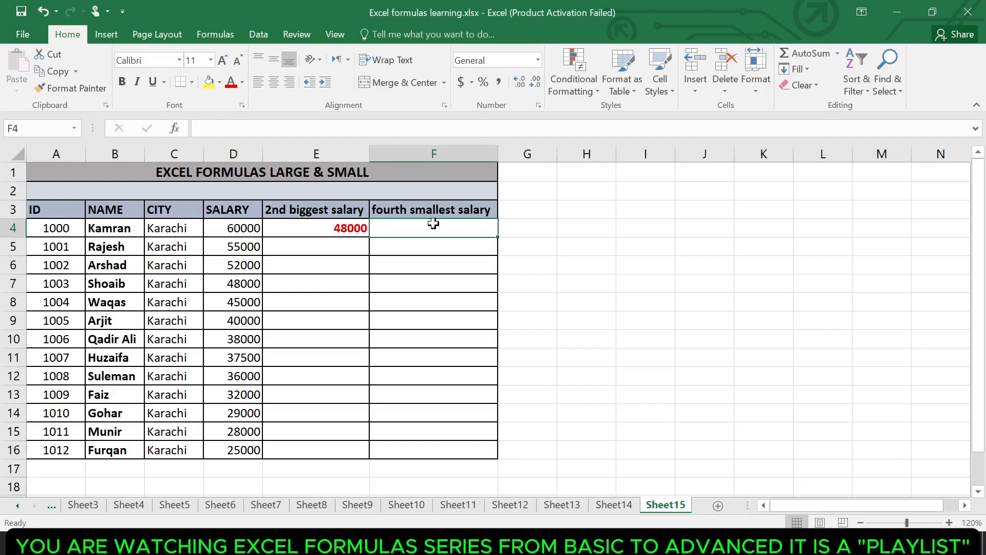
text(=)
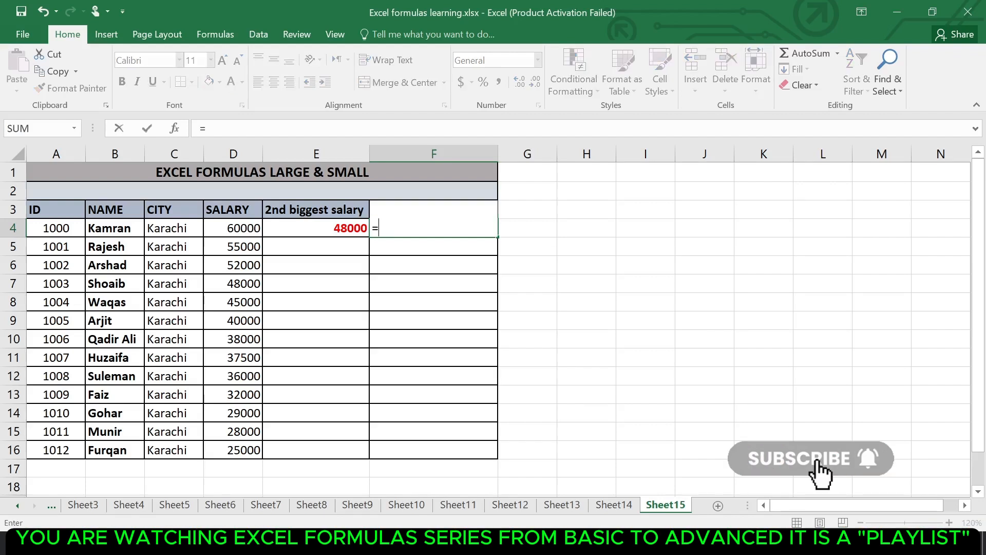
text(small)
key(Tab)
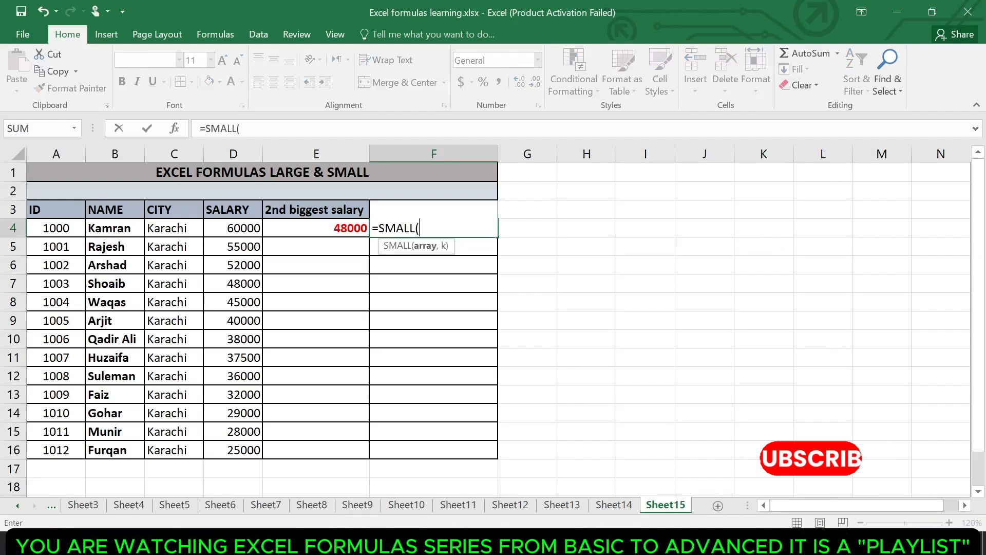
drag(257, 232, 241, 444)
text(,)
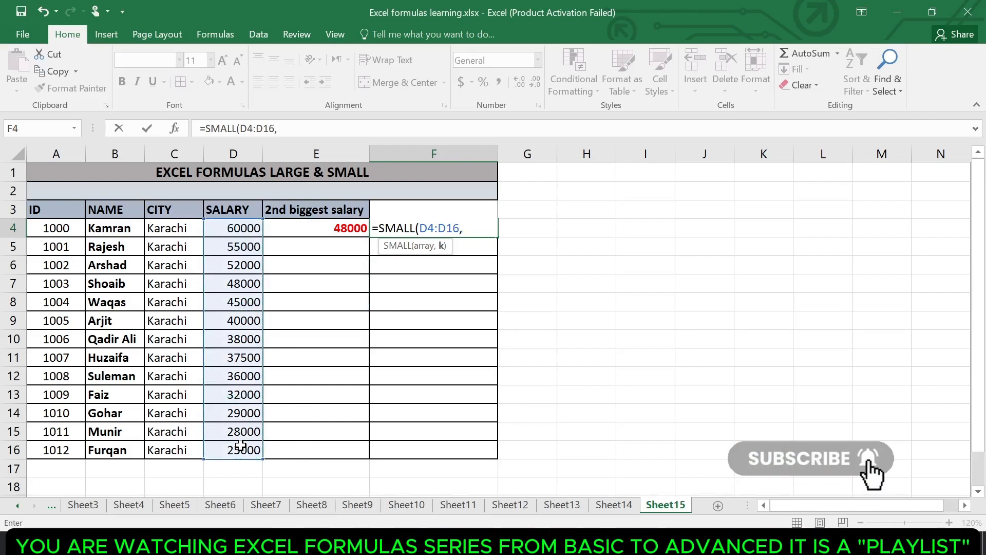
text(2)
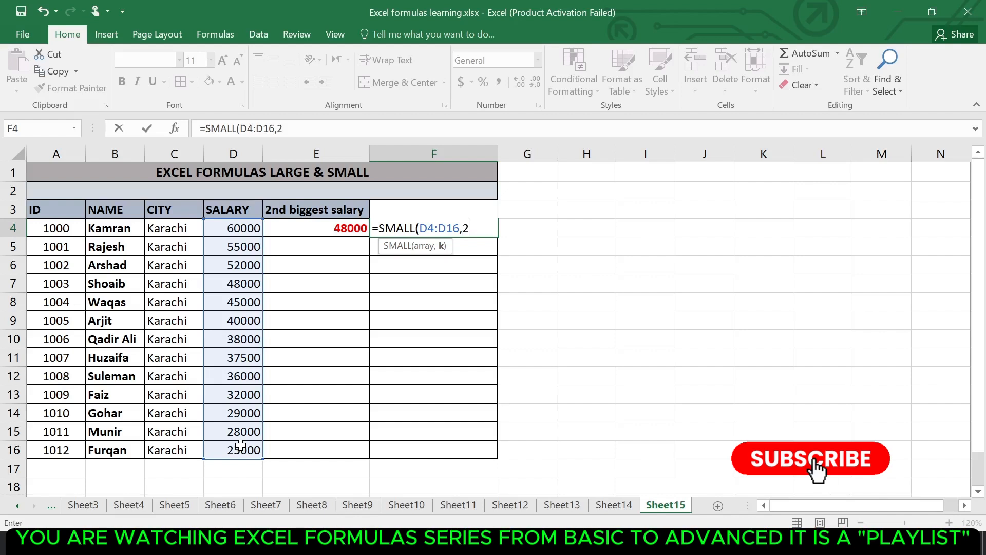
key(Return)
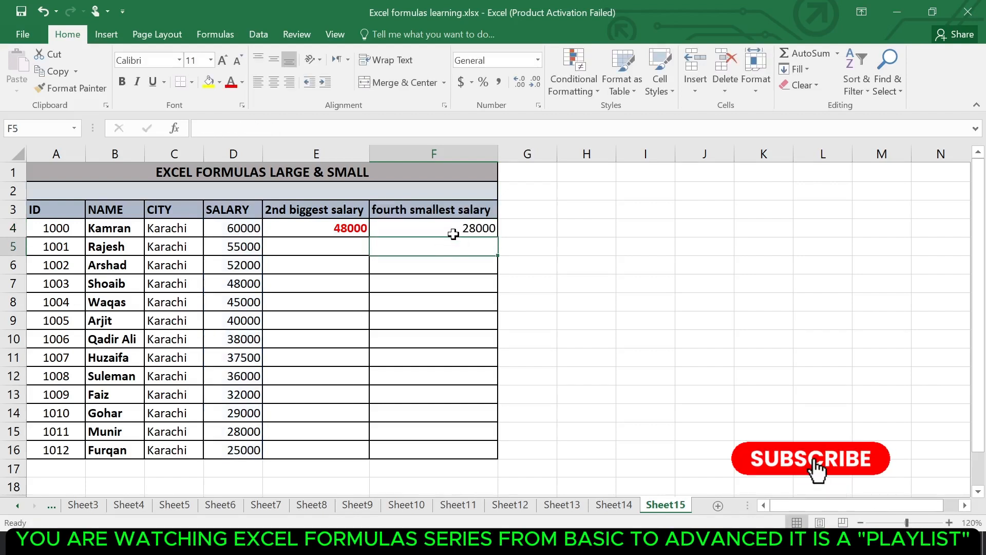
click(453, 233)
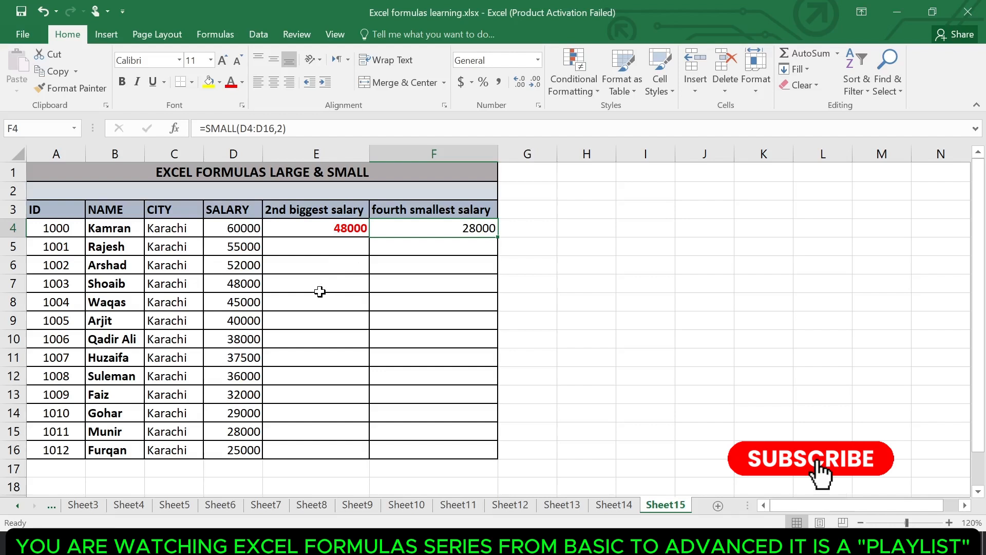
Compare the second smallest salary returned in F4 with the individual salaries in column D
click(243, 434)
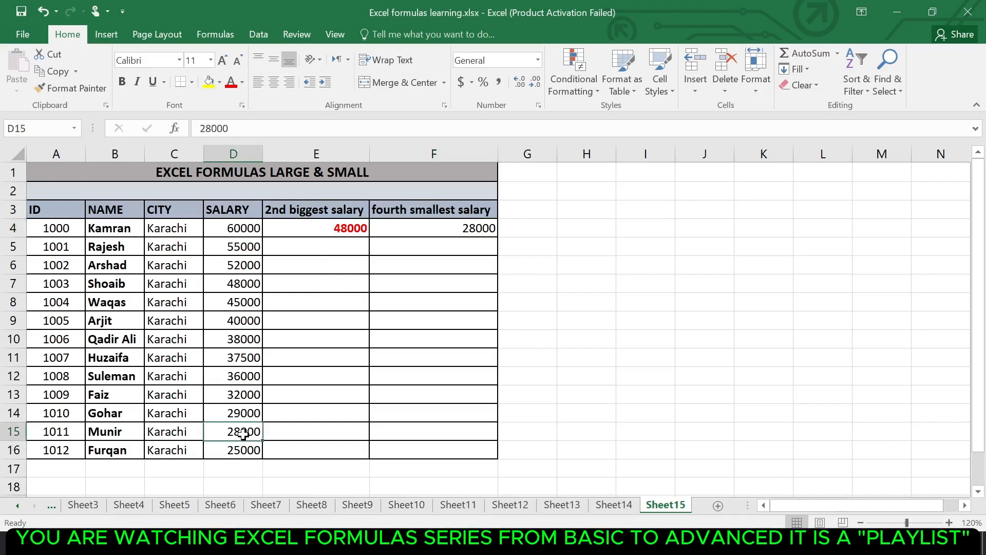
click(236, 306)
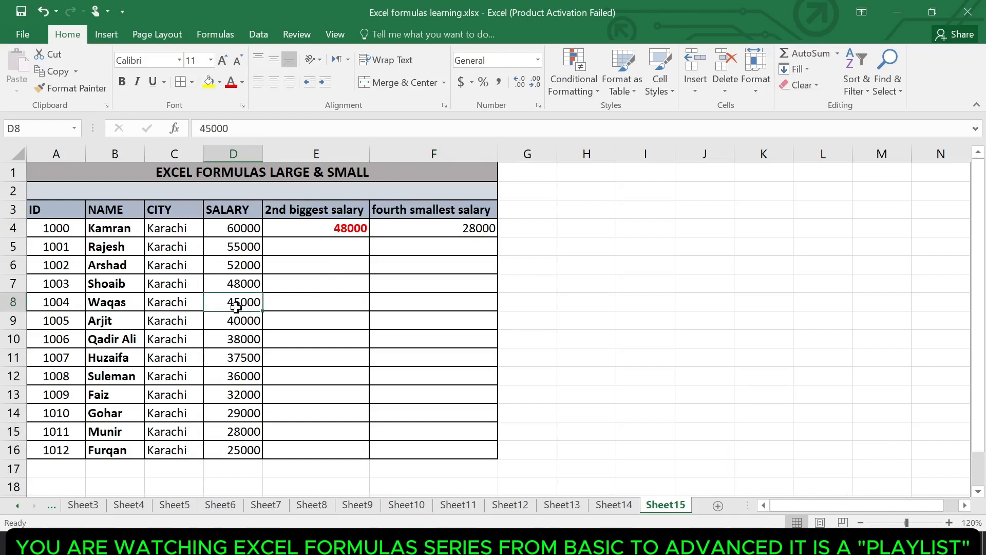
click(237, 262)
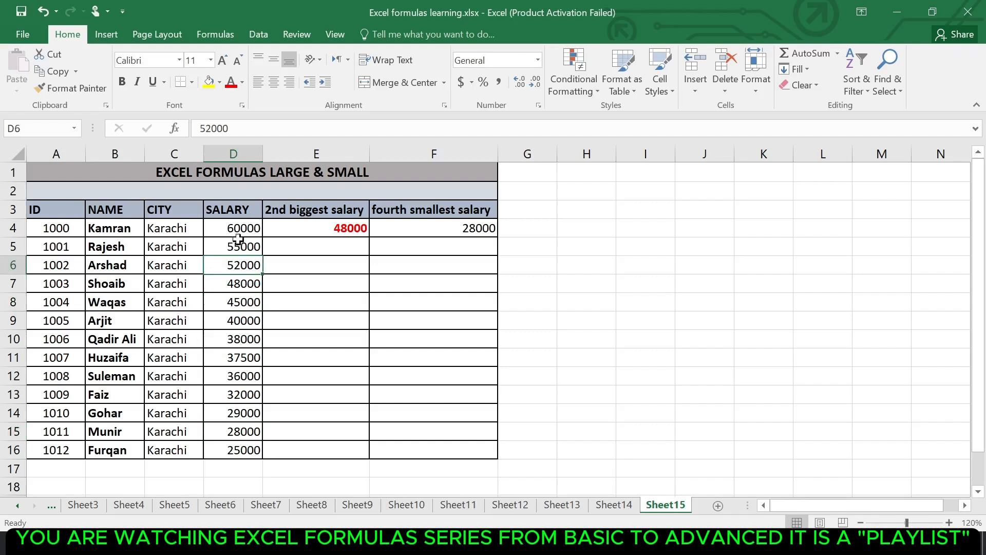
click(236, 234)
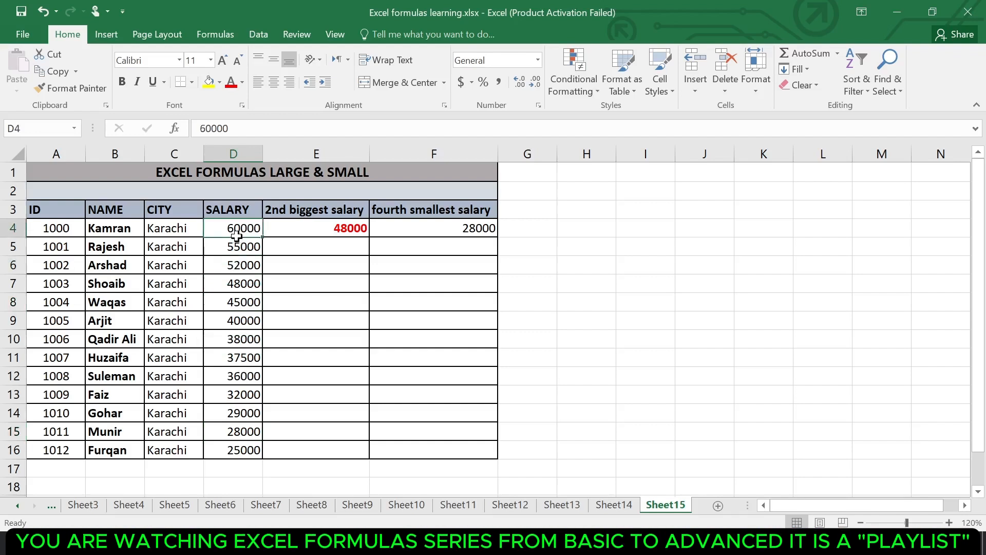
click(467, 227)
click(240, 433)
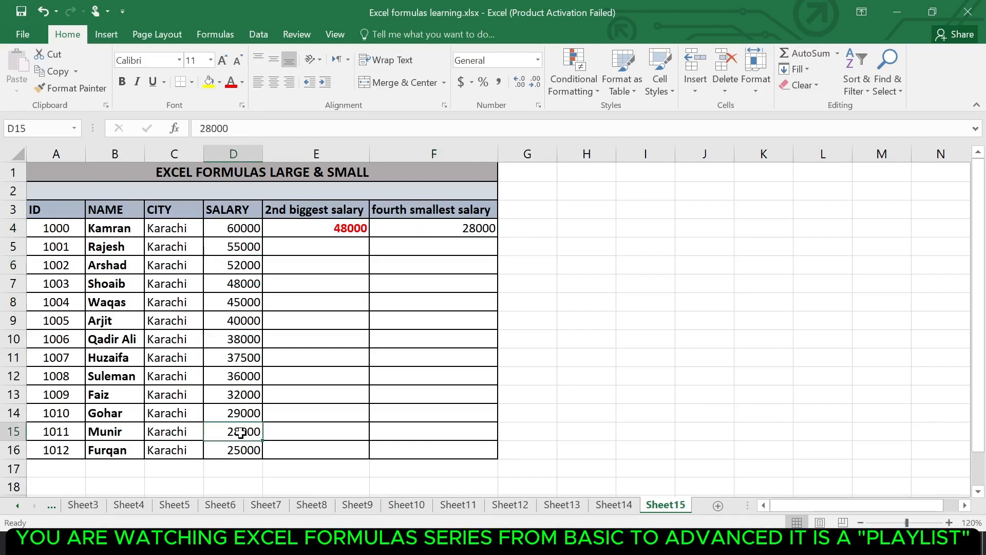
click(465, 218)
Change the formula in F4 to =SMALL(D4:D16,4) to return the fourth smallest salary, and check it against column D
click(466, 229)
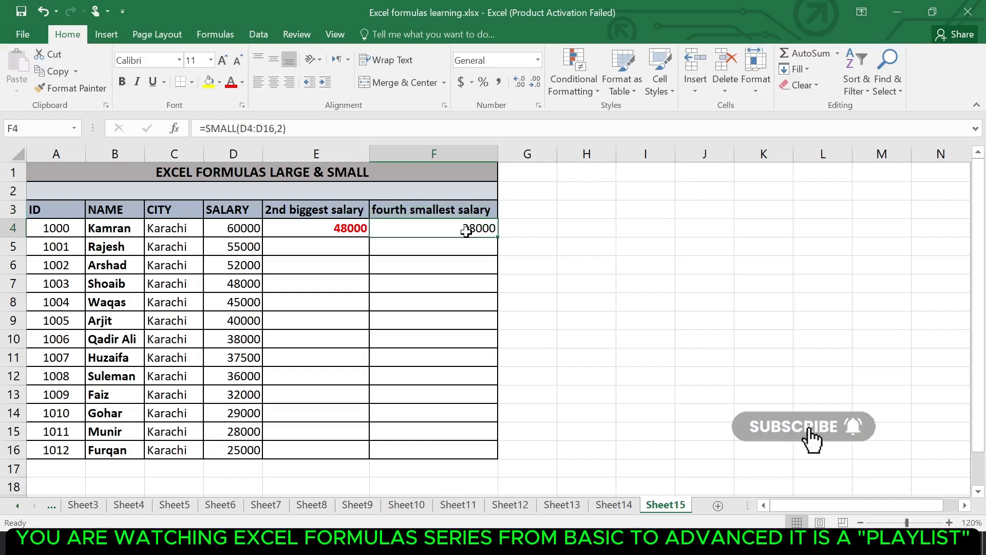
double_click(467, 229)
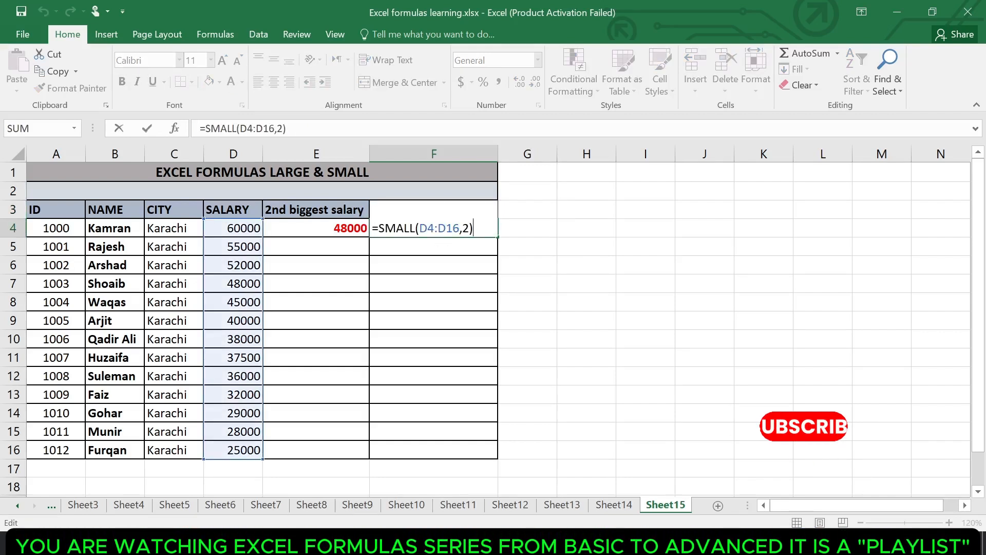
key(Right)
key(Right)
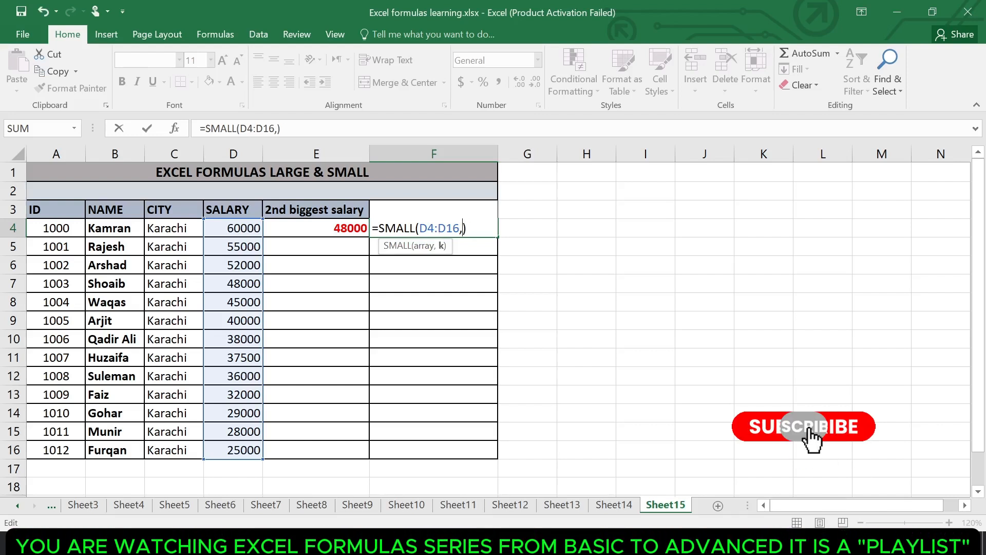
key(BackSpace)
text(4)
key(Return)
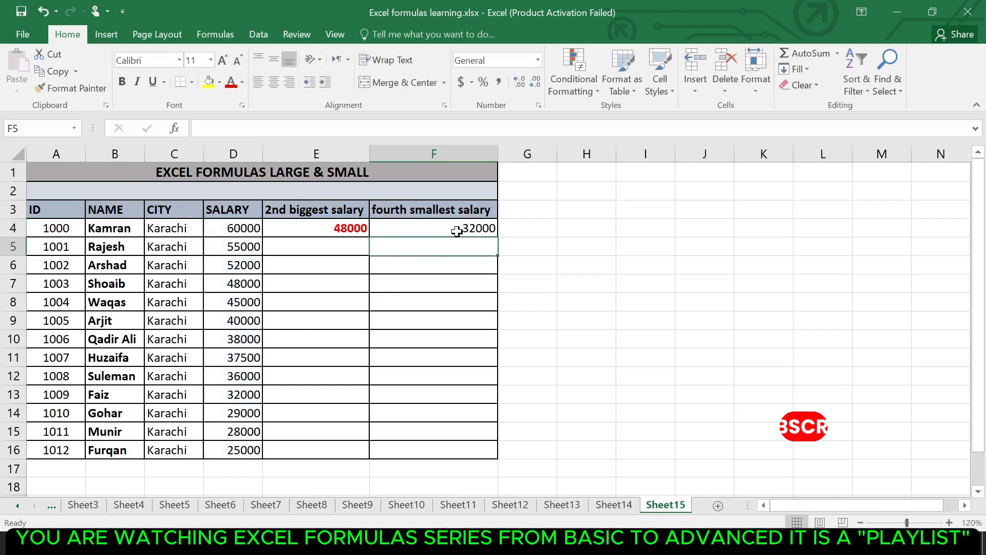
click(259, 392)
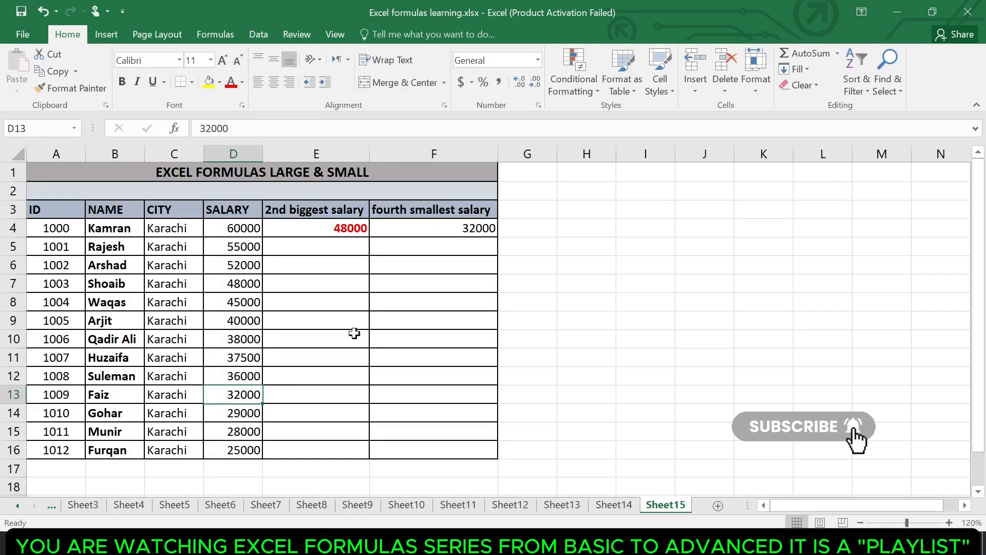
click(475, 226)
double_click(476, 227)
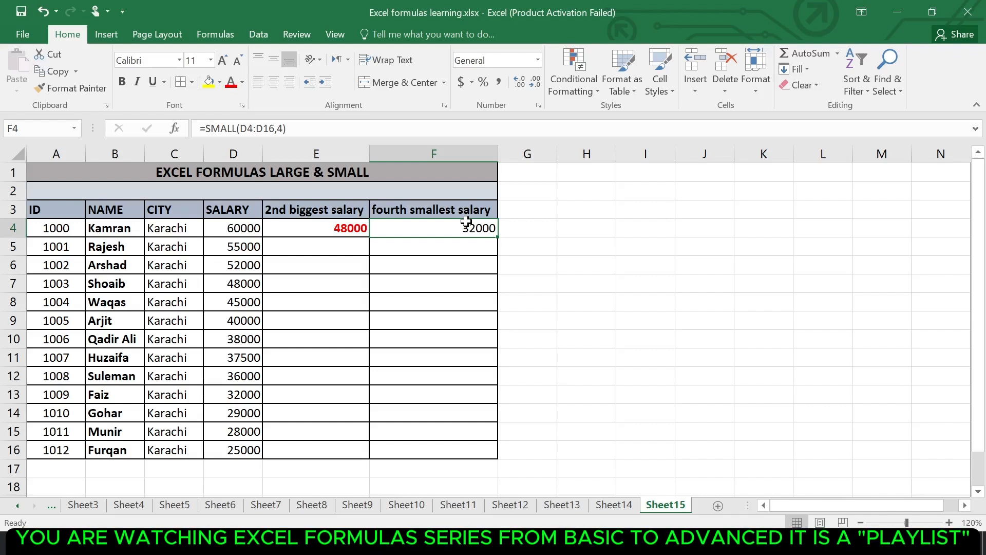
click(411, 246)
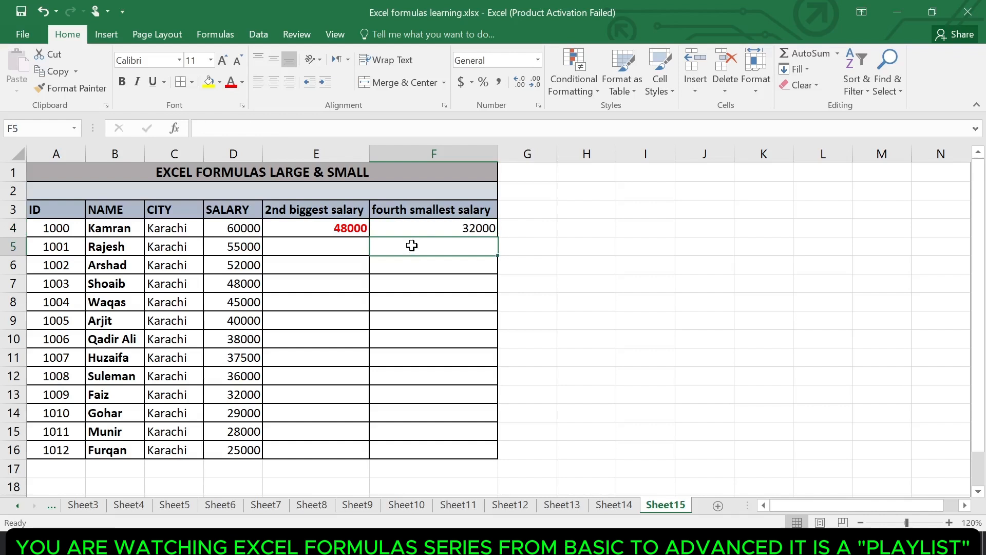
click(406, 273)
click(357, 290)
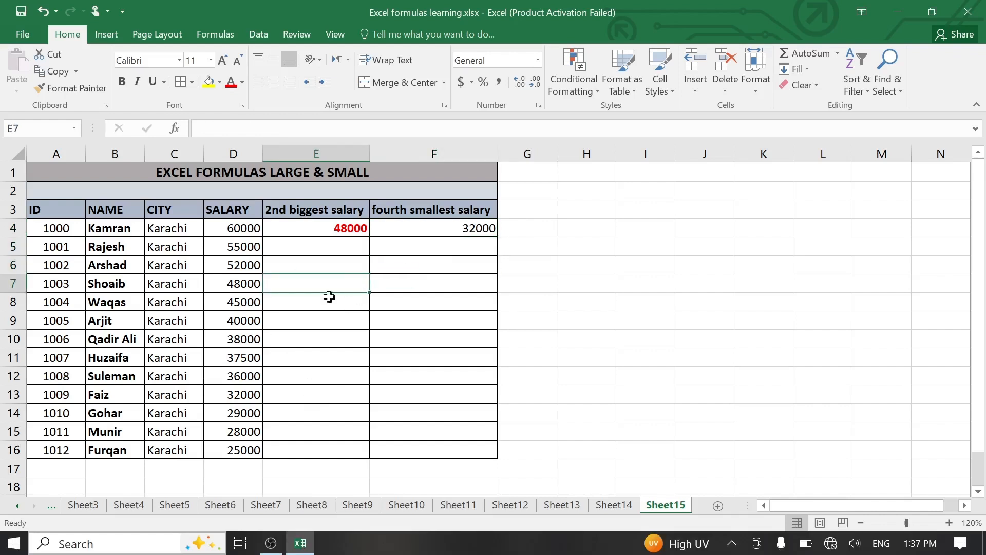